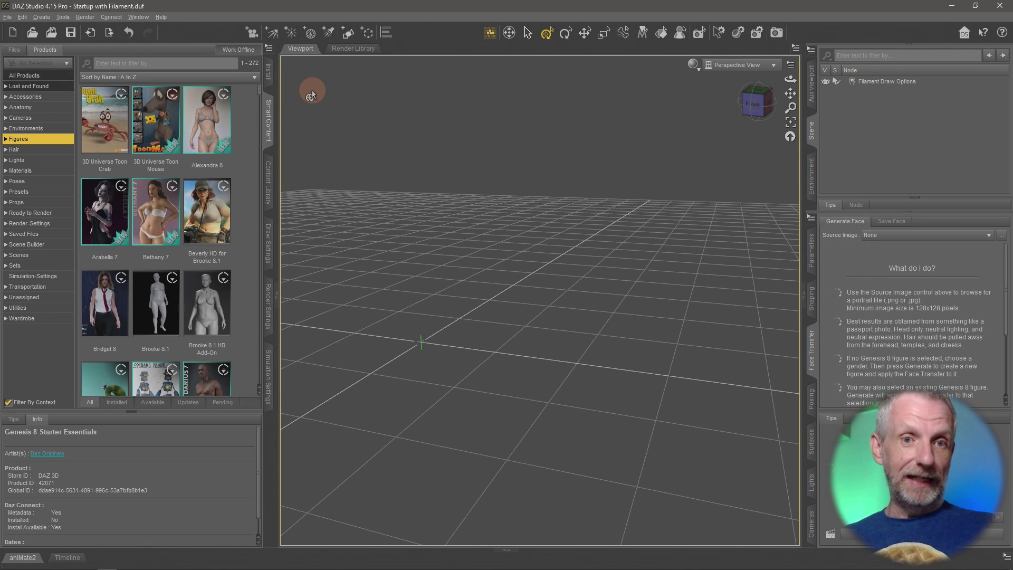
# - Switch the workspace to the City Limits Lite layout through Window > Workspace > Select Layout
pyautogui.click(143, 18)
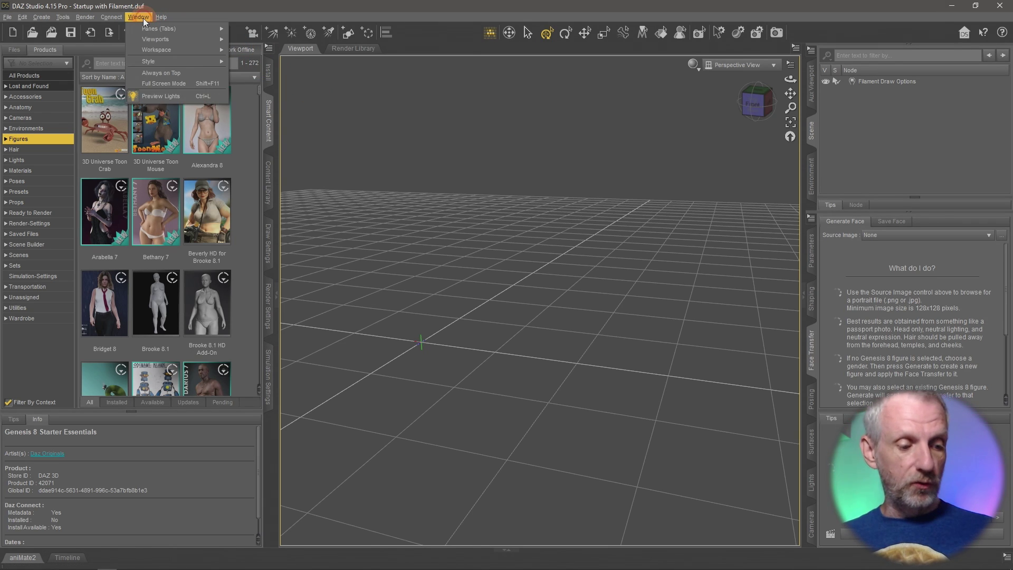
pyautogui.moveTo(183, 49)
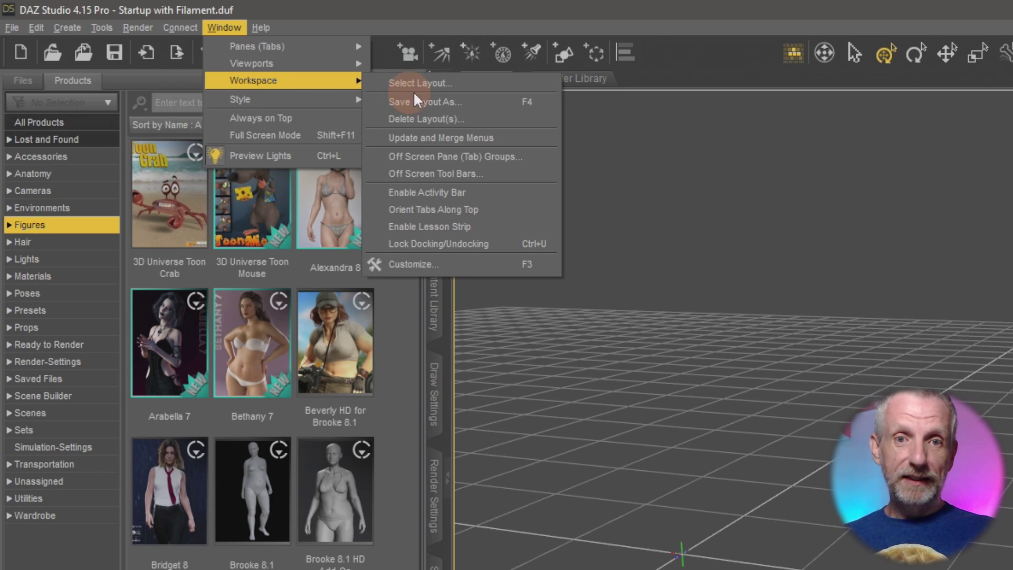
pyautogui.click(455, 82)
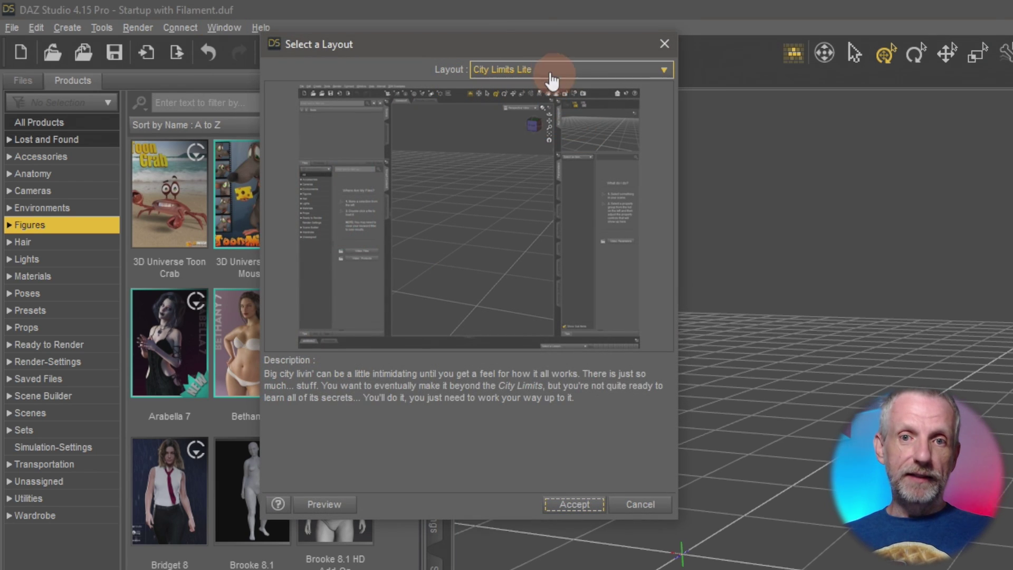
pyautogui.click(579, 74)
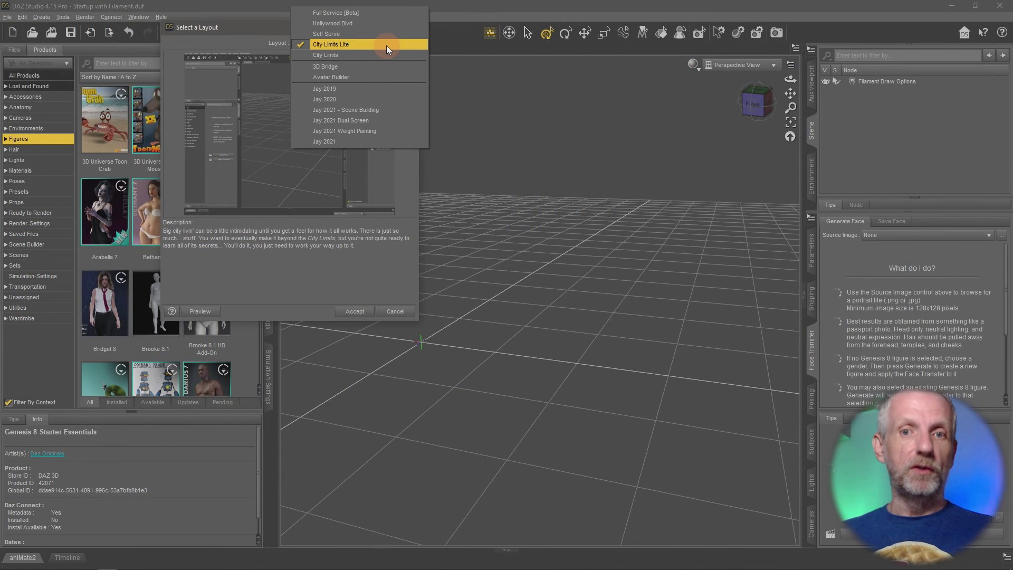
pyautogui.click(387, 45)
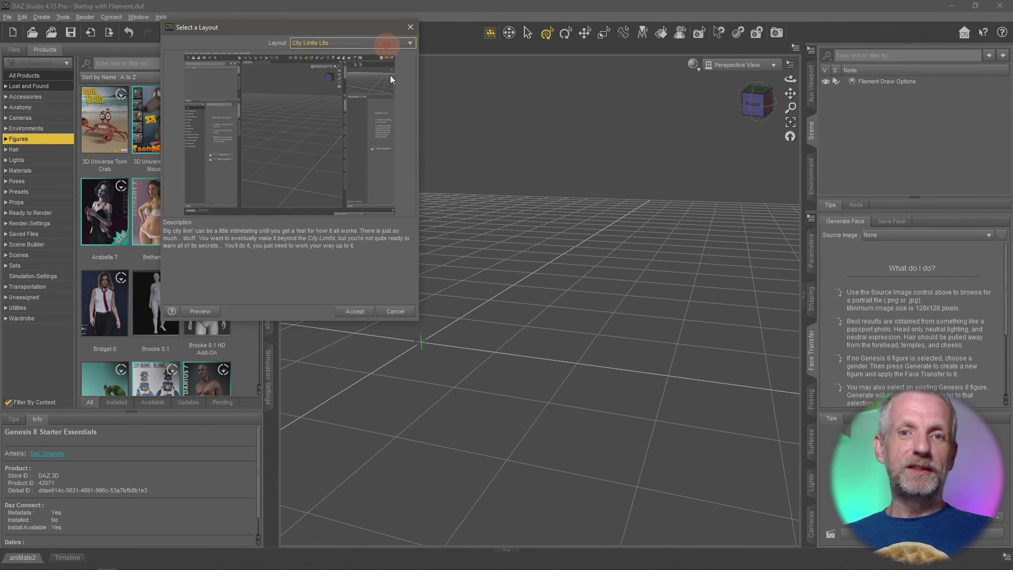
pyautogui.click(350, 312)
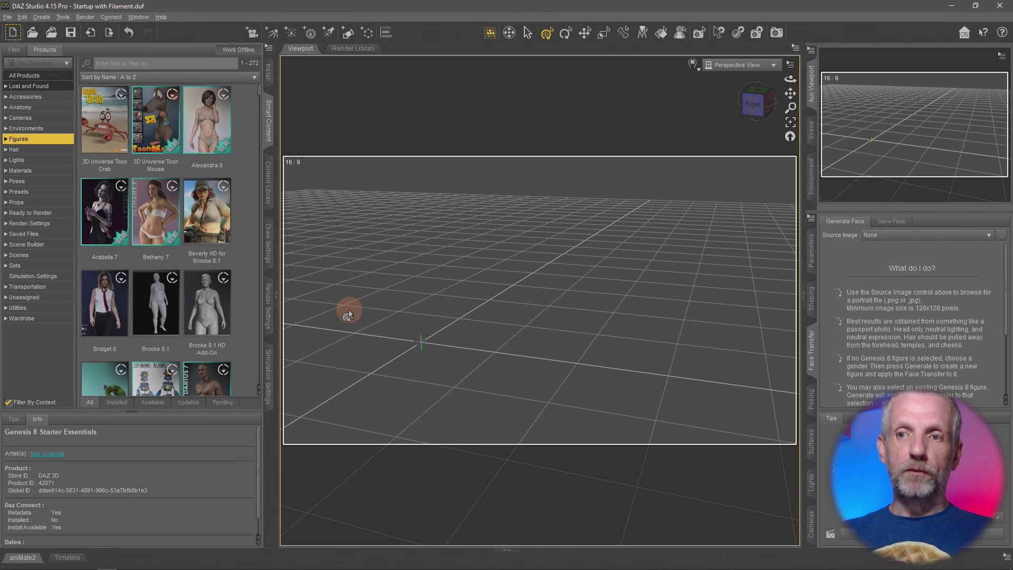
# - Open Genesis 8 Starter Essentials in Smart Content and select the Genesis 8 Basic Male tile
pyautogui.click(693, 64)
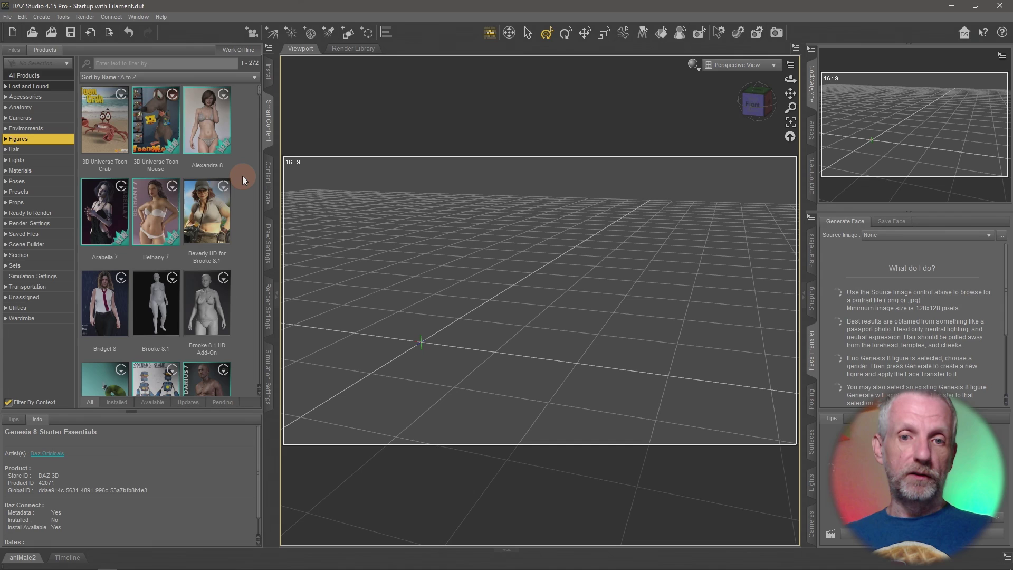
pyautogui.scroll(-15, 243, 176)
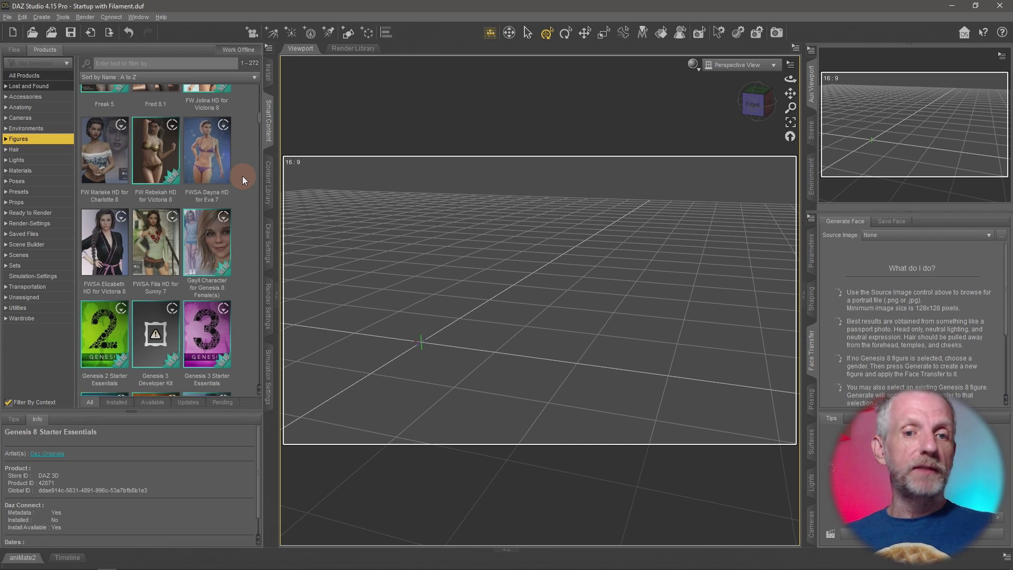
pyautogui.scroll(-5, 243, 175)
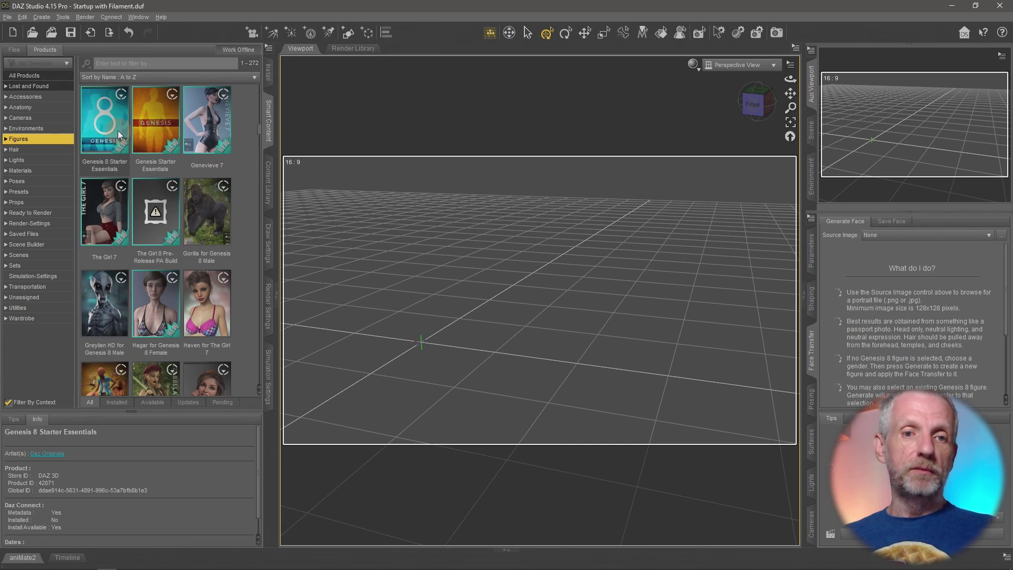
pyautogui.doubleClick(119, 131)
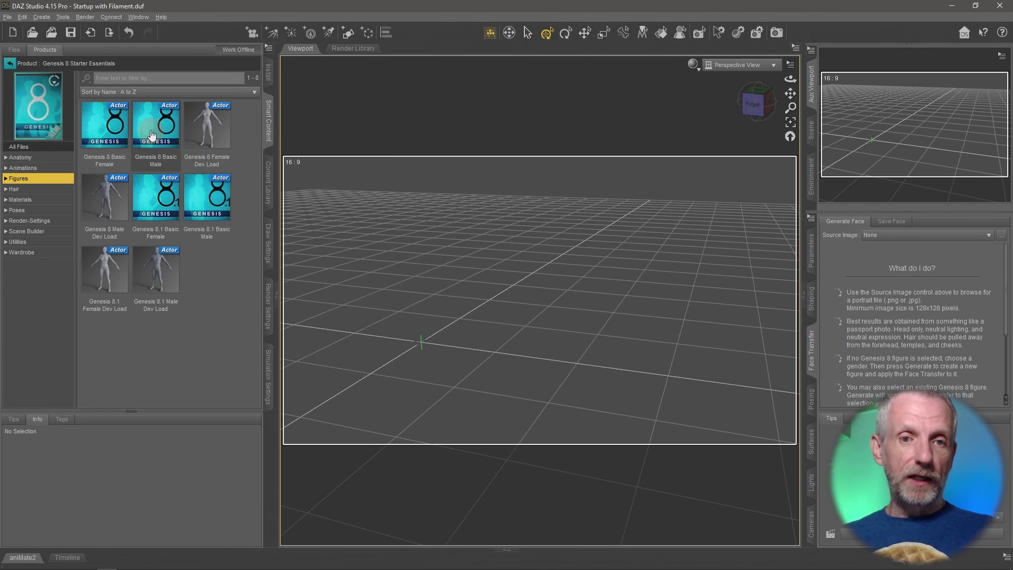
pyautogui.click(163, 138)
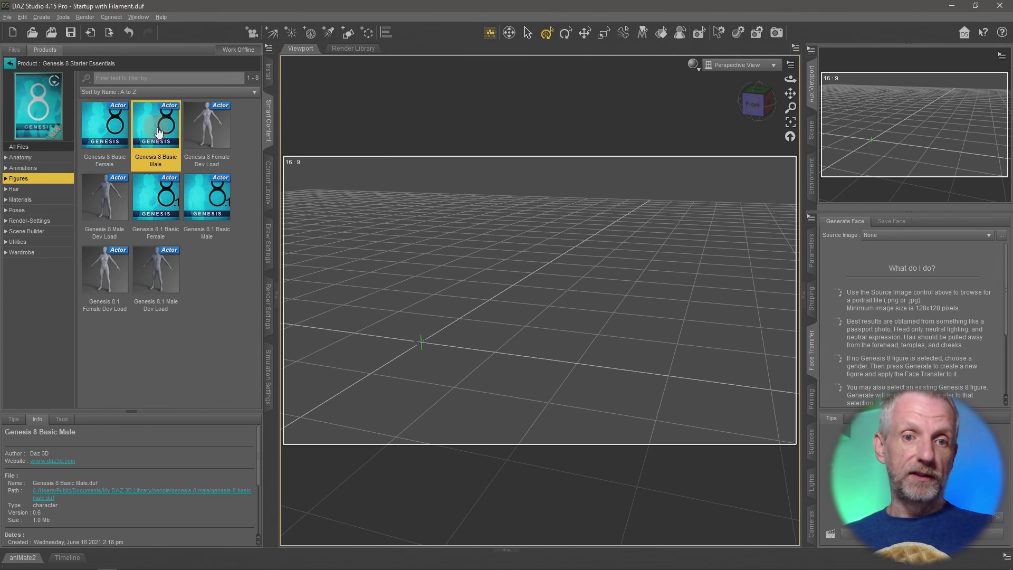
pyautogui.moveTo(161, 132)
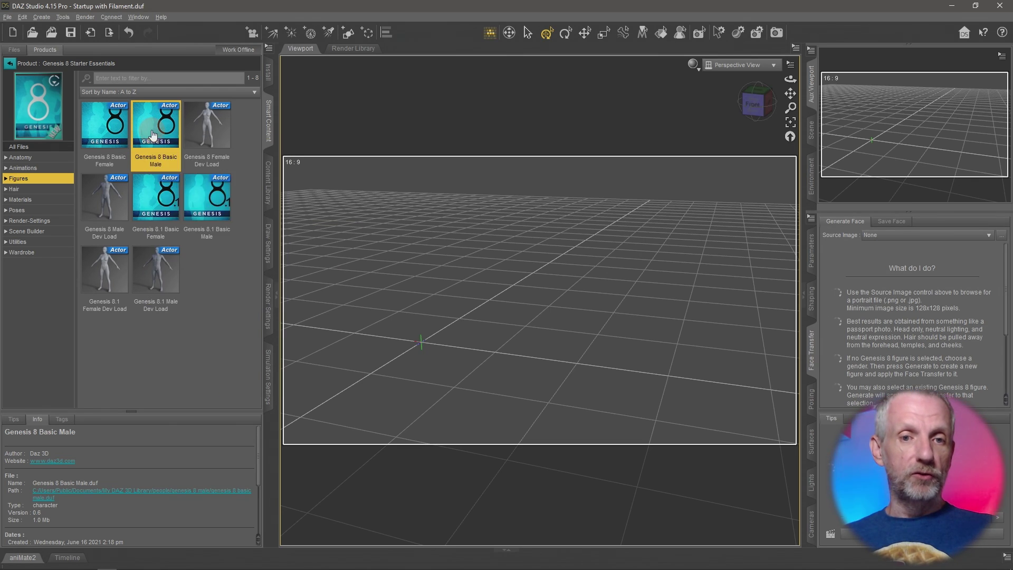
# - Create a Genesis 8 Basic Male custom action under Scripts > Figures and dismiss the confirmation
pyautogui.rightClick(152, 132)
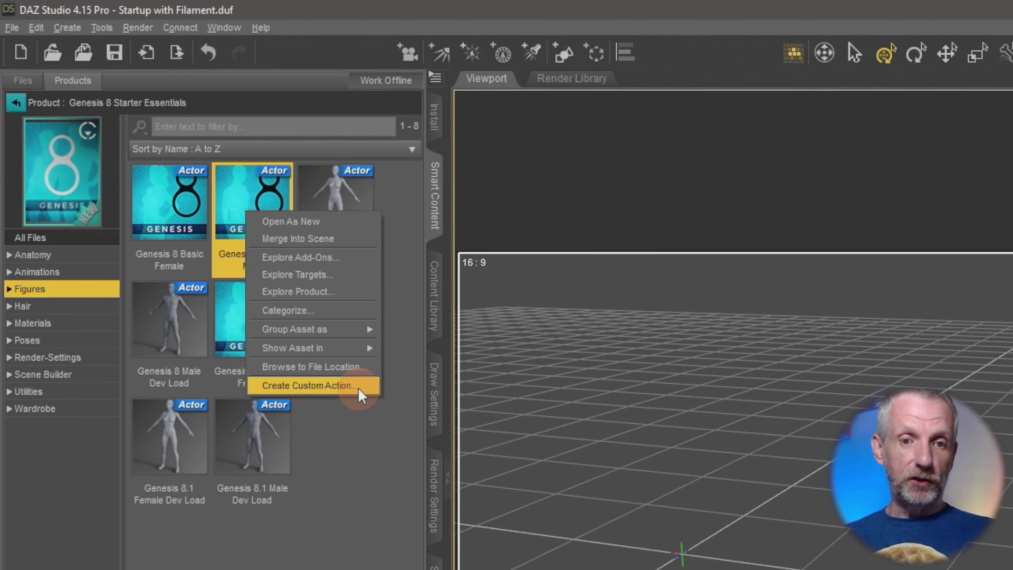
pyautogui.click(306, 385)
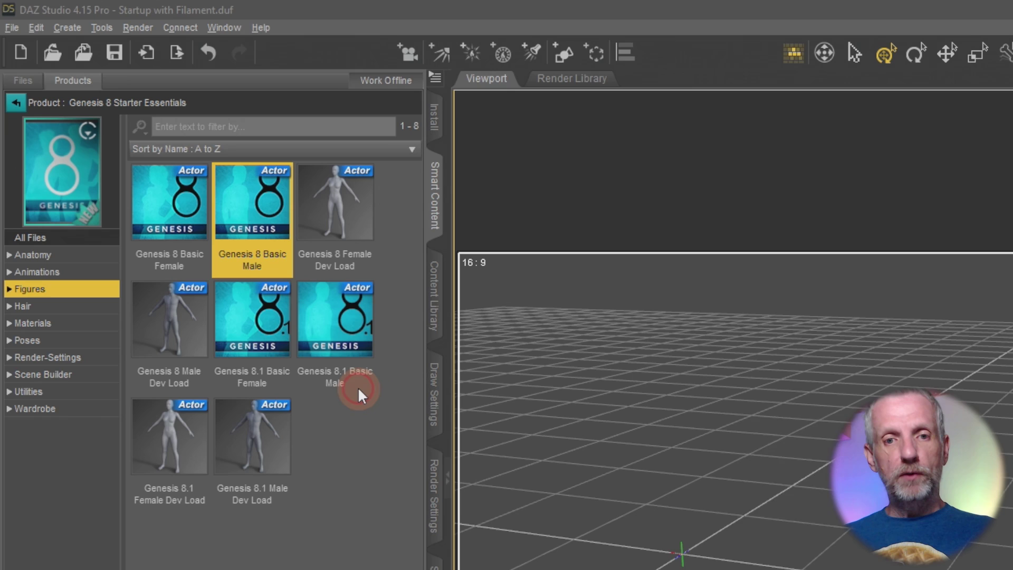
pyautogui.moveTo(855, 423); pyautogui.dragTo(477, 172)
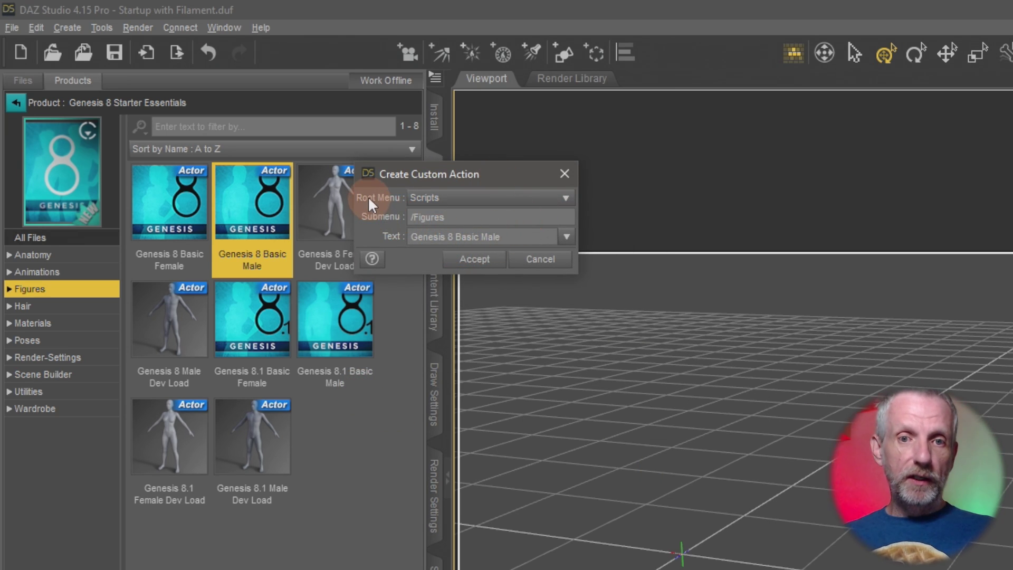
pyautogui.click(531, 198)
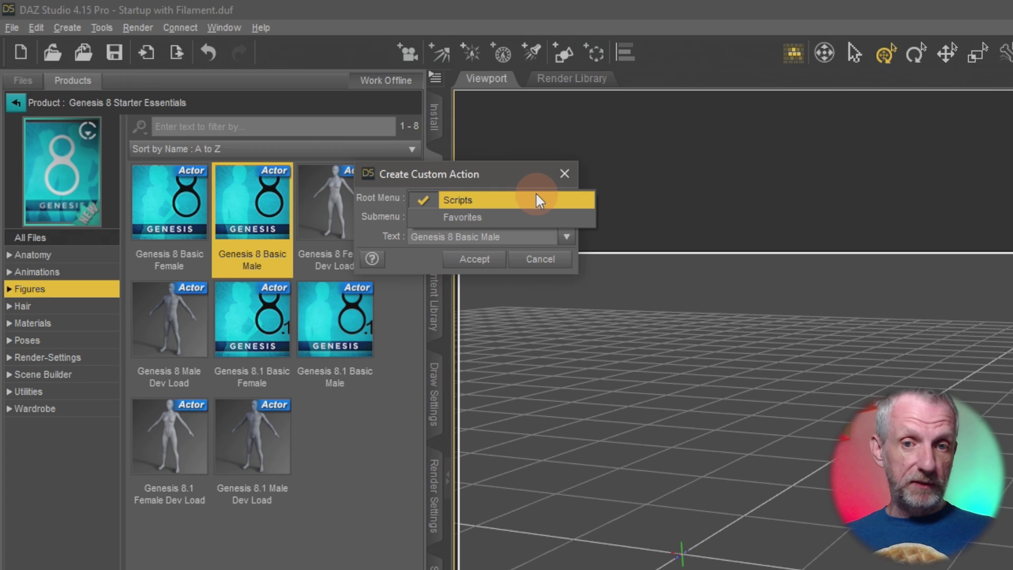
pyautogui.click(539, 199)
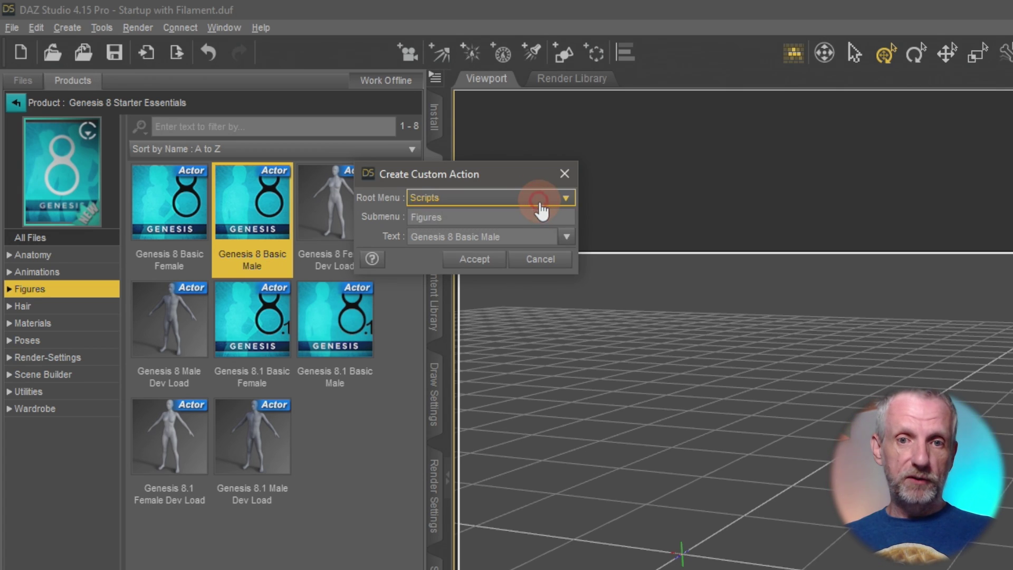
pyautogui.click(481, 215)
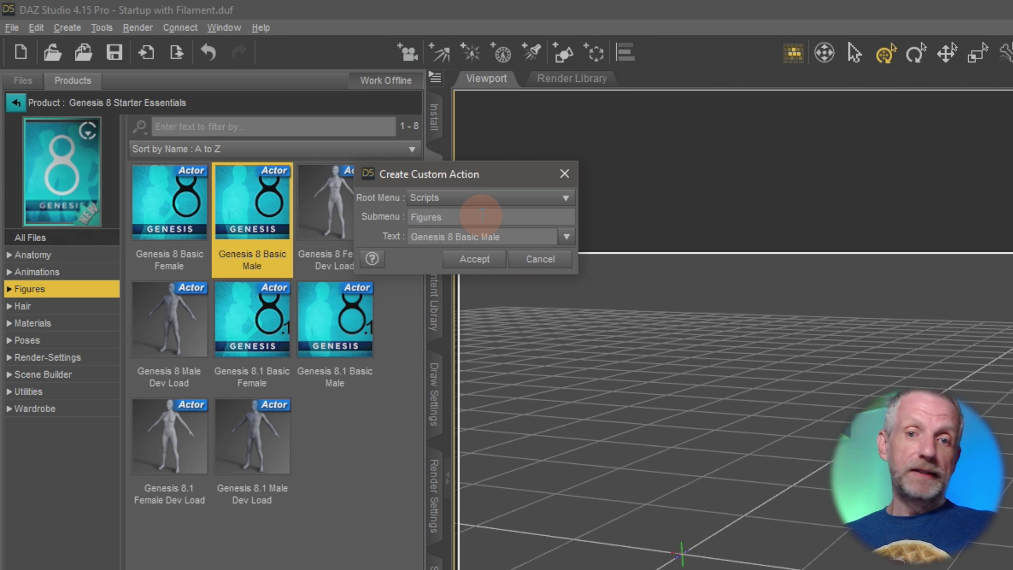
pyautogui.click(476, 261)
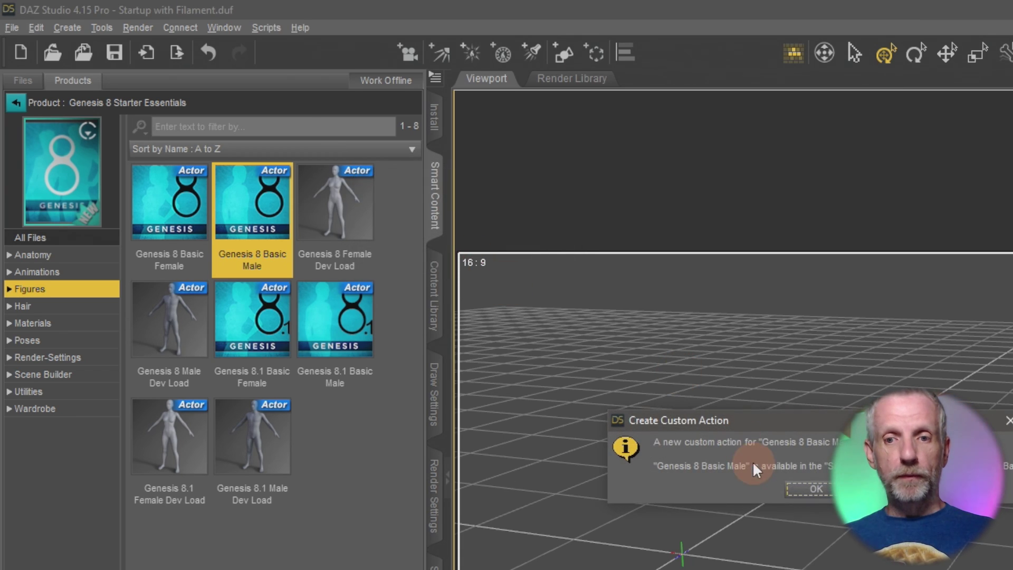
pyautogui.moveTo(822, 423); pyautogui.dragTo(509, 163)
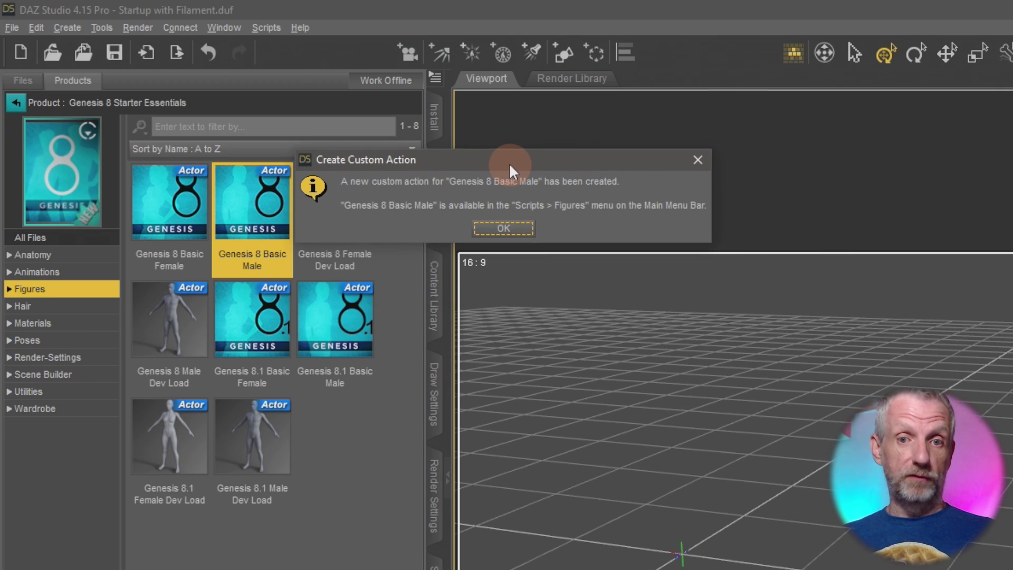
pyautogui.click(504, 232)
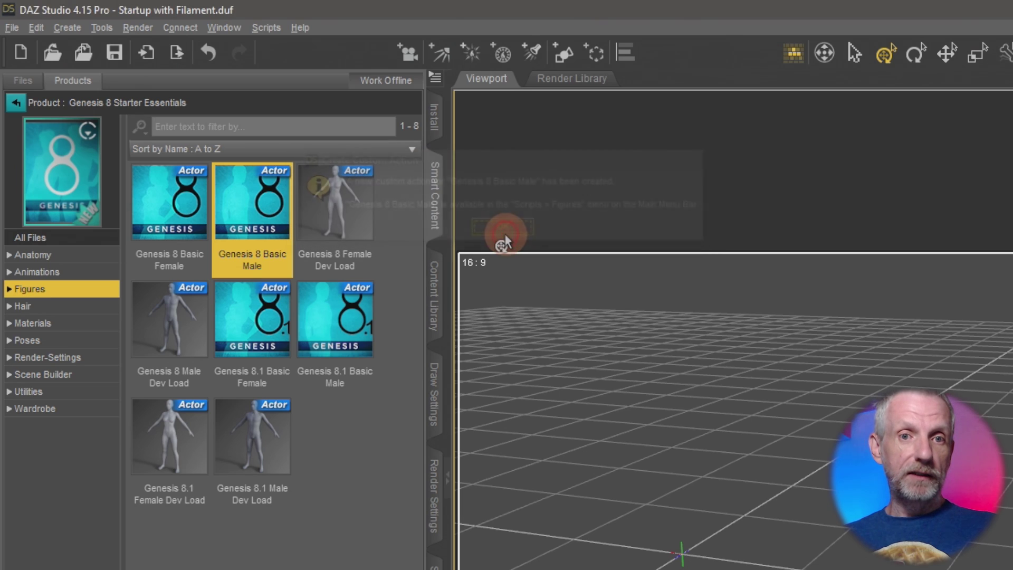
pyautogui.click(265, 28)
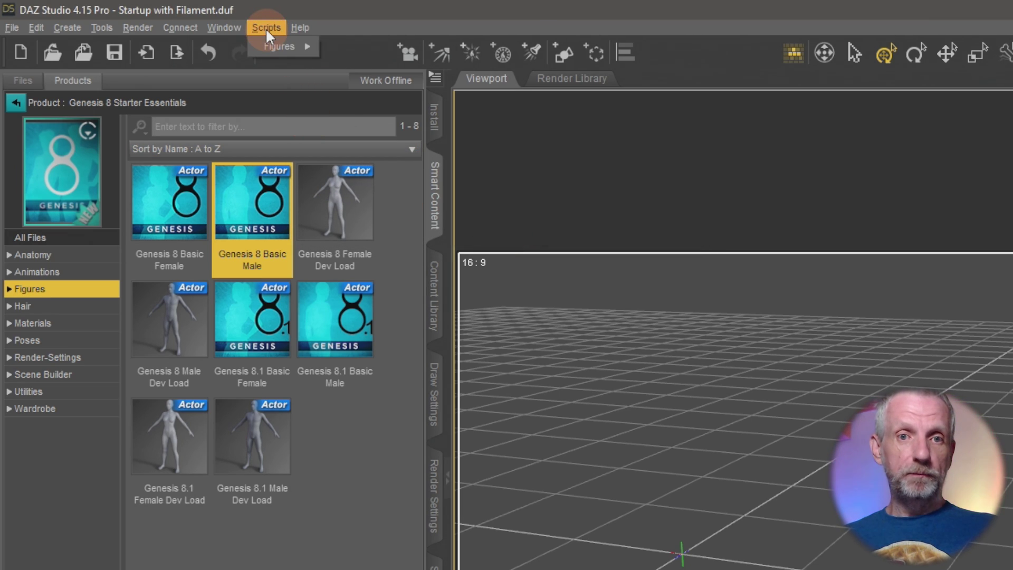
pyautogui.moveTo(270, 46)
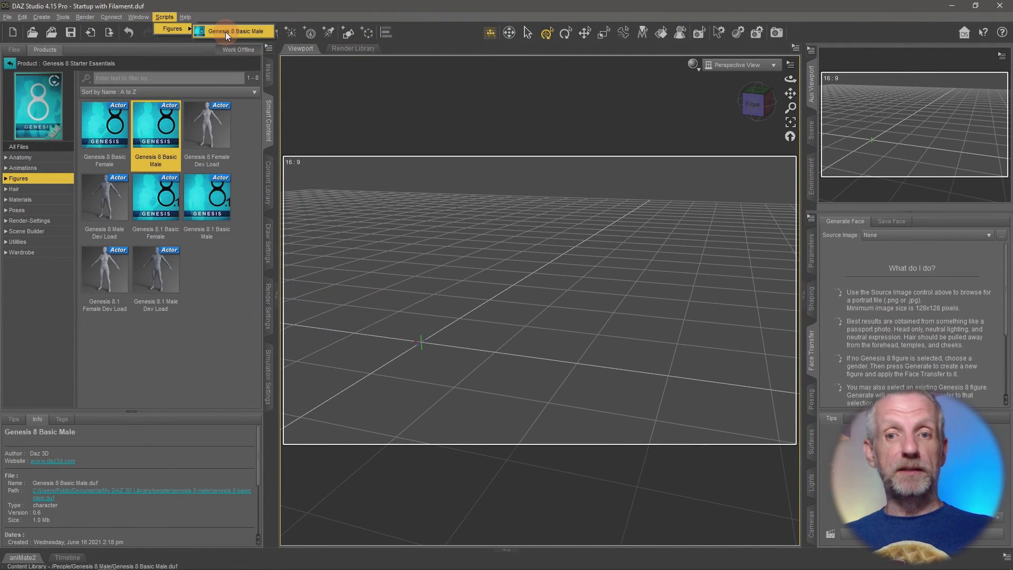
pyautogui.click(297, 11)
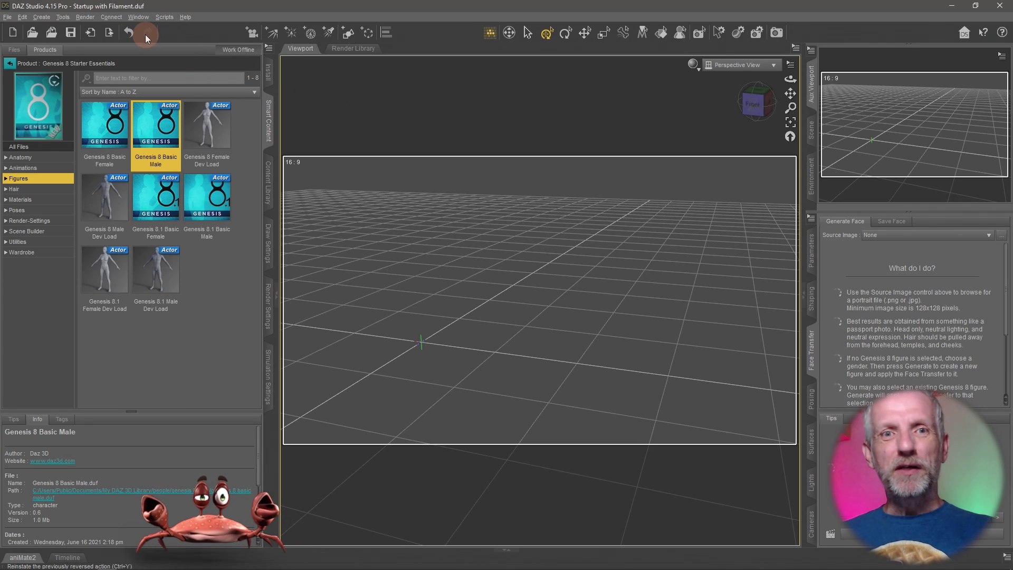
# - Open the Customize DAZ Studio dialog from Window > Workspace > Customize
pyautogui.click(140, 17)
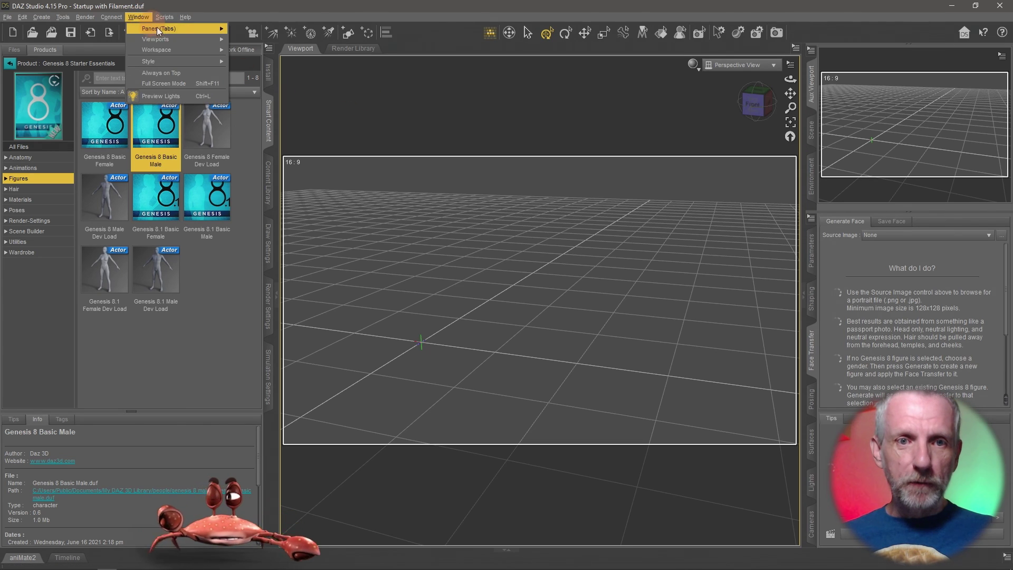
pyautogui.moveTo(187, 50)
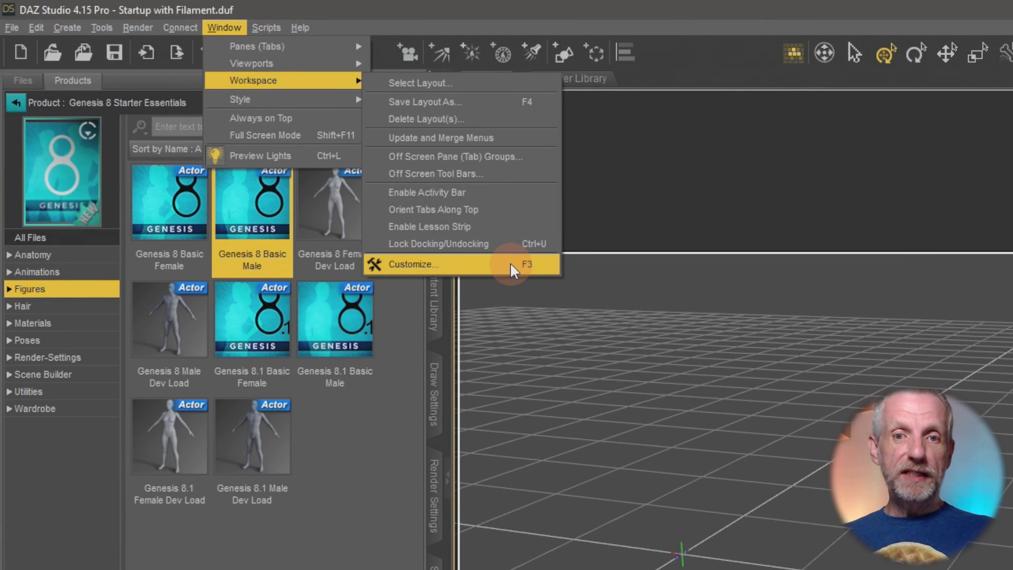
pyautogui.click(510, 262)
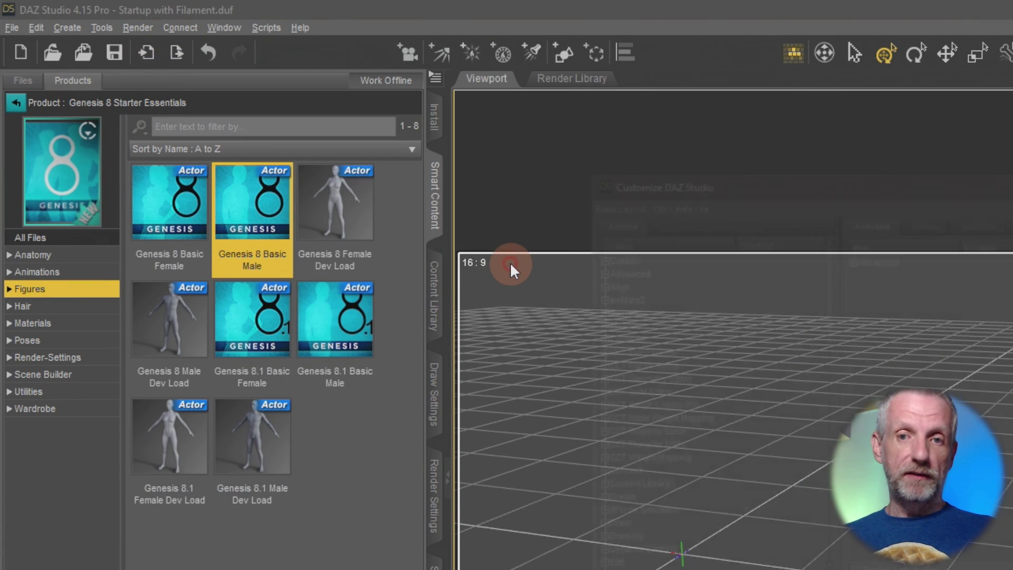
pyautogui.moveTo(822, 172); pyautogui.dragTo(435, 50)
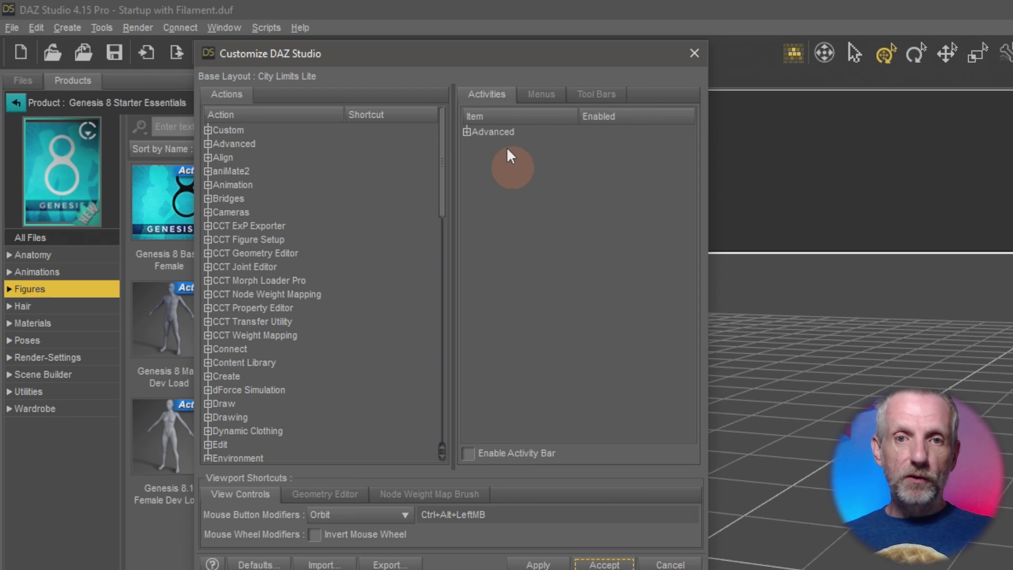
# - Expand Advanced > Toolbars to show Main and Tools, then go to the Tool Bars tab
pyautogui.click(466, 132)
pyautogui.click(473, 146)
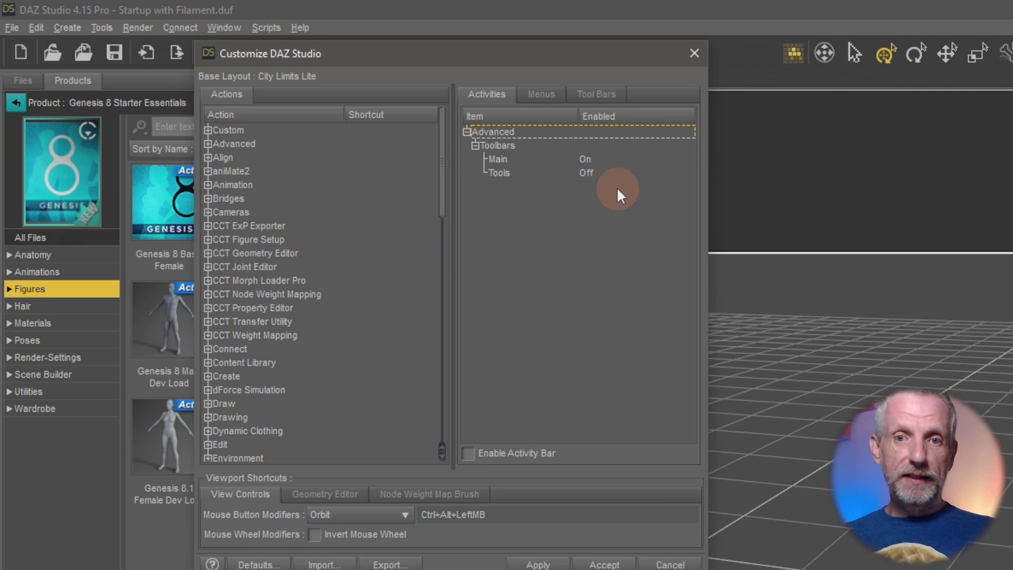
pyautogui.click(632, 166)
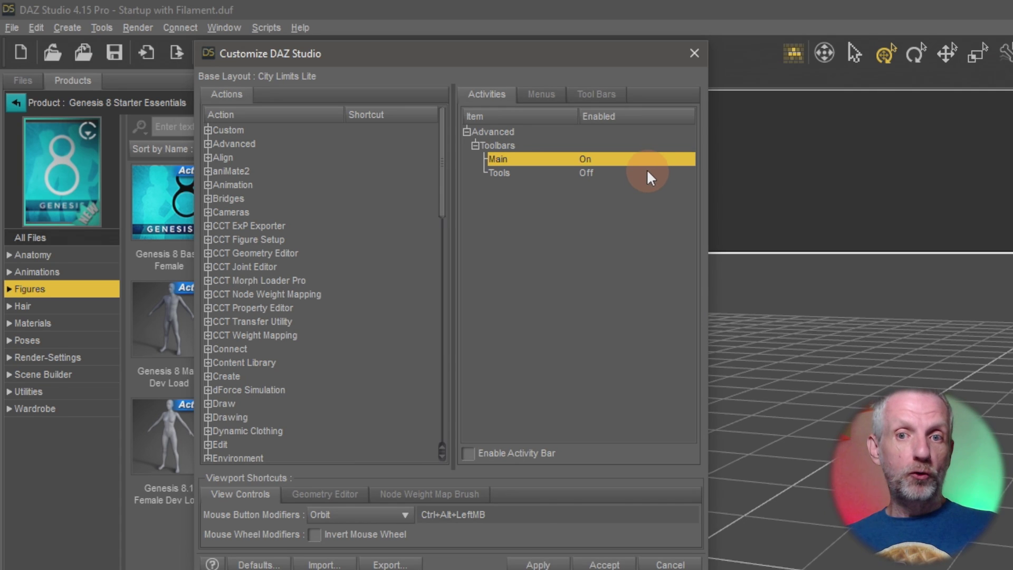
pyautogui.click(649, 172)
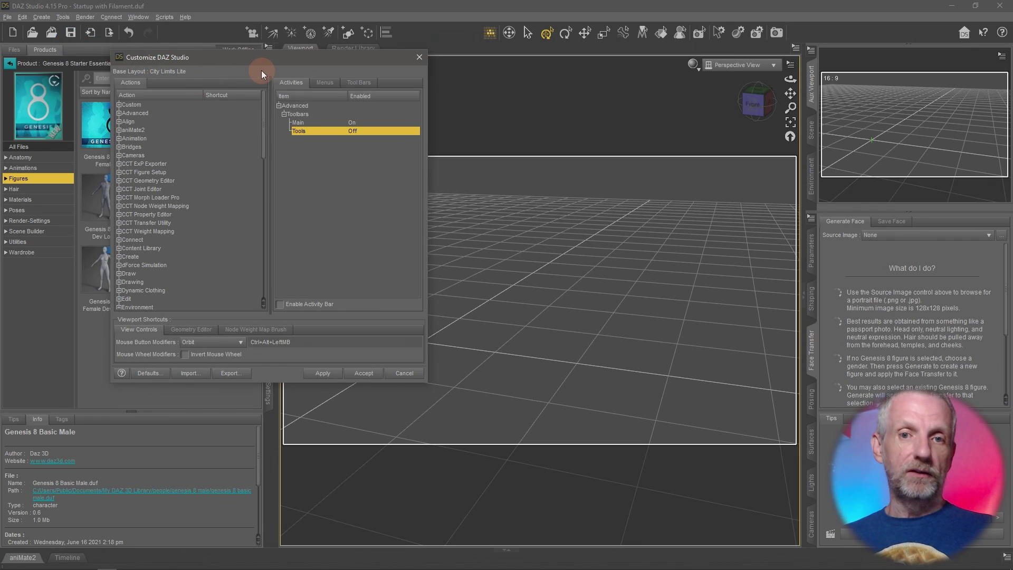
pyautogui.moveTo(278, 62); pyautogui.dragTo(264, 35)
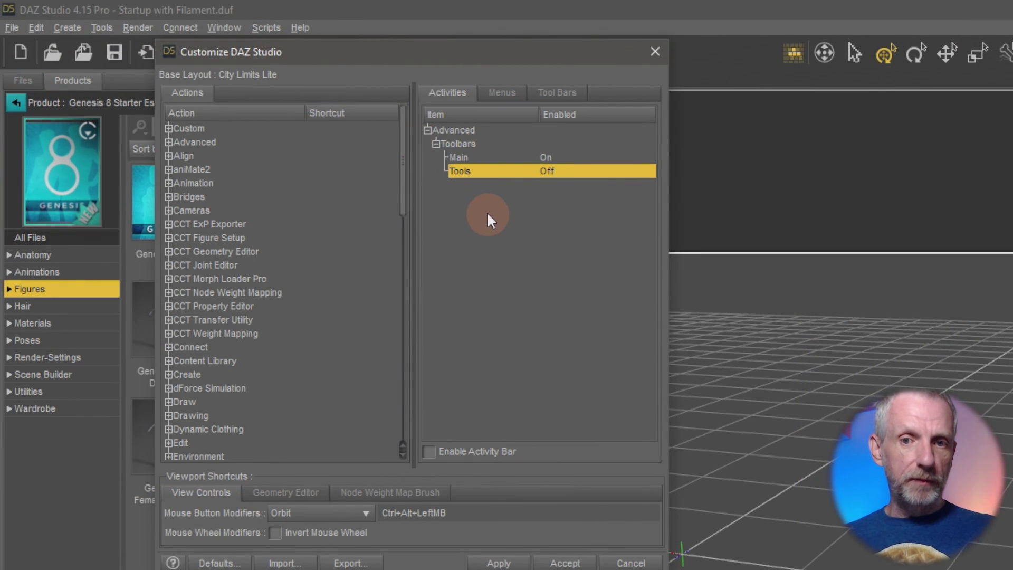
pyautogui.click(534, 156)
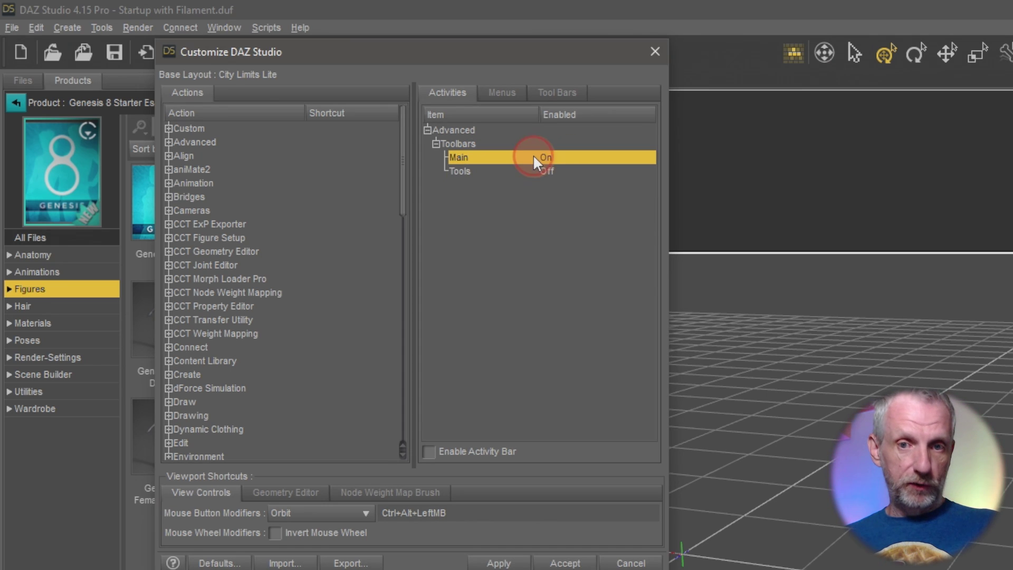
pyautogui.click(569, 98)
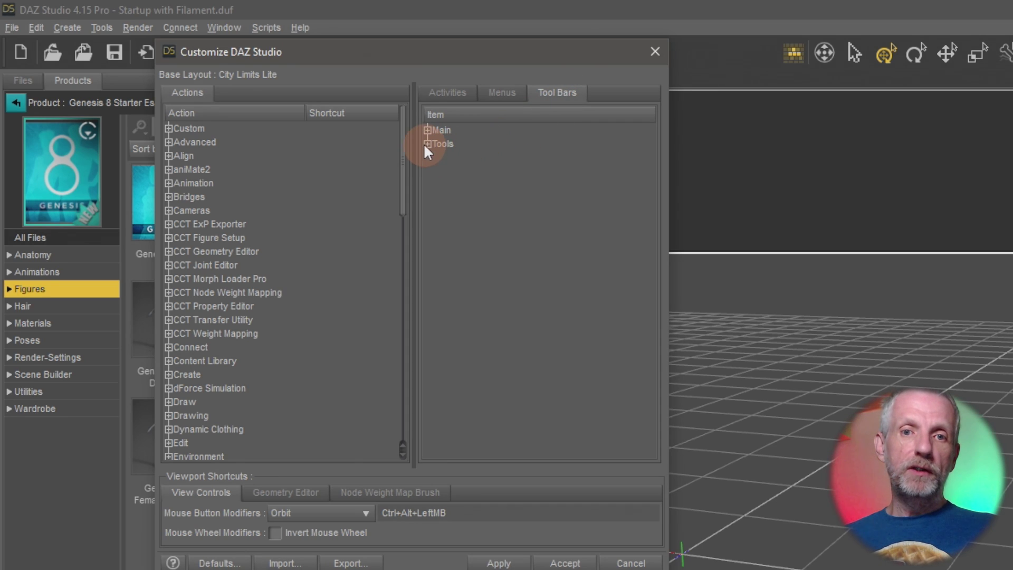
# - Expand the Main toolbar and inspect its New and Open items
pyautogui.click(438, 144)
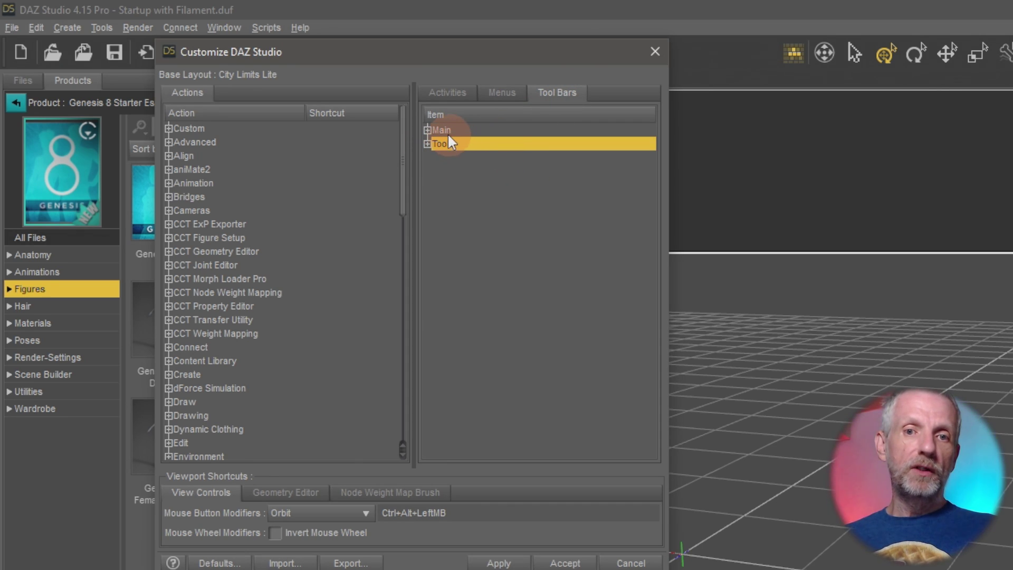
pyautogui.click(486, 133)
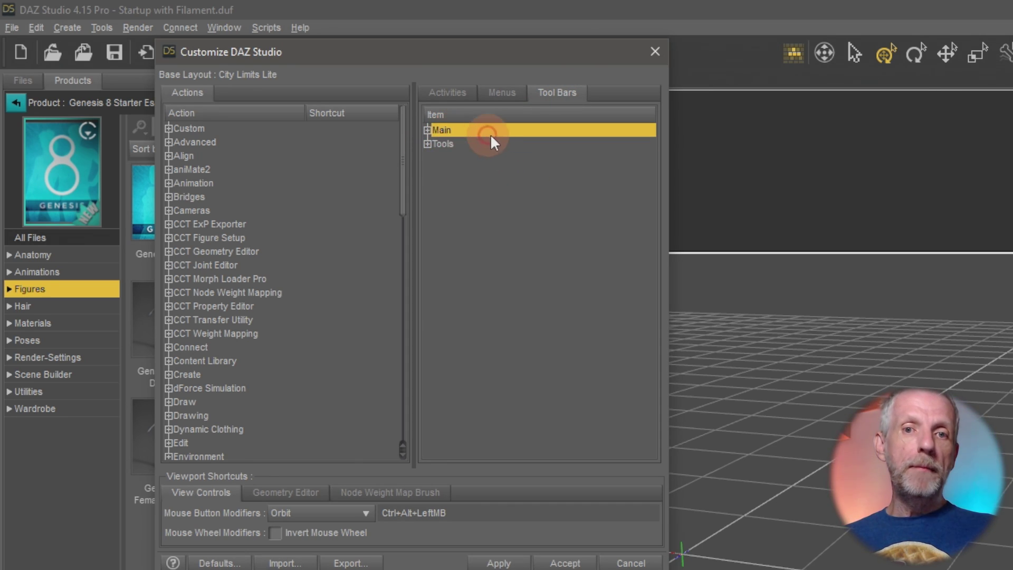
pyautogui.click(427, 130)
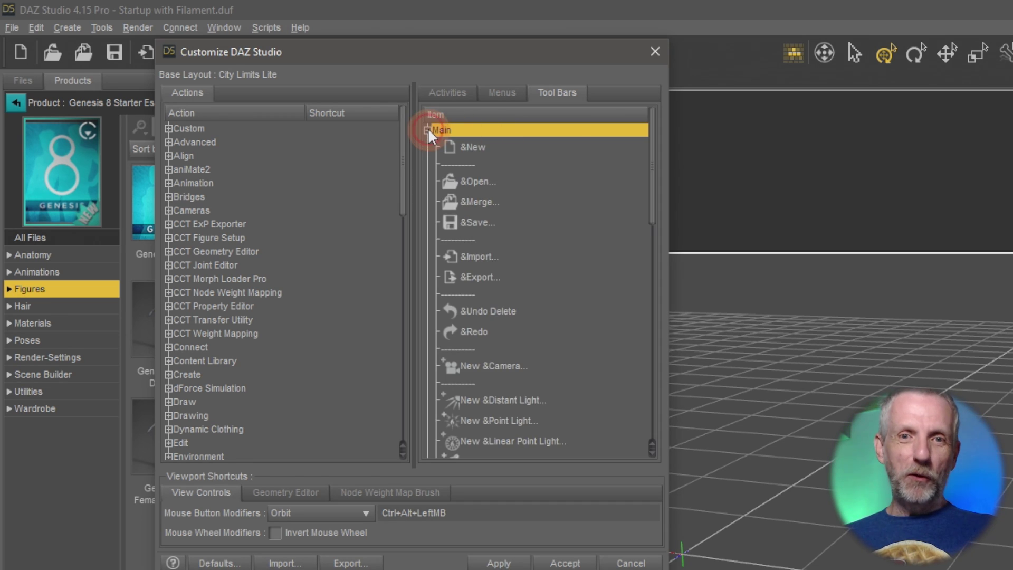
pyautogui.click(503, 148)
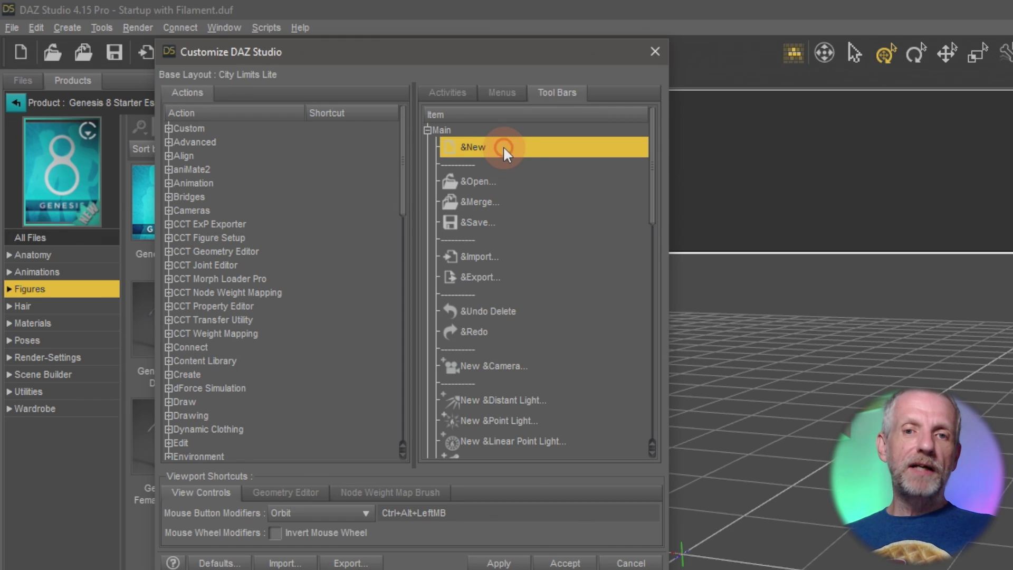
pyautogui.click(525, 182)
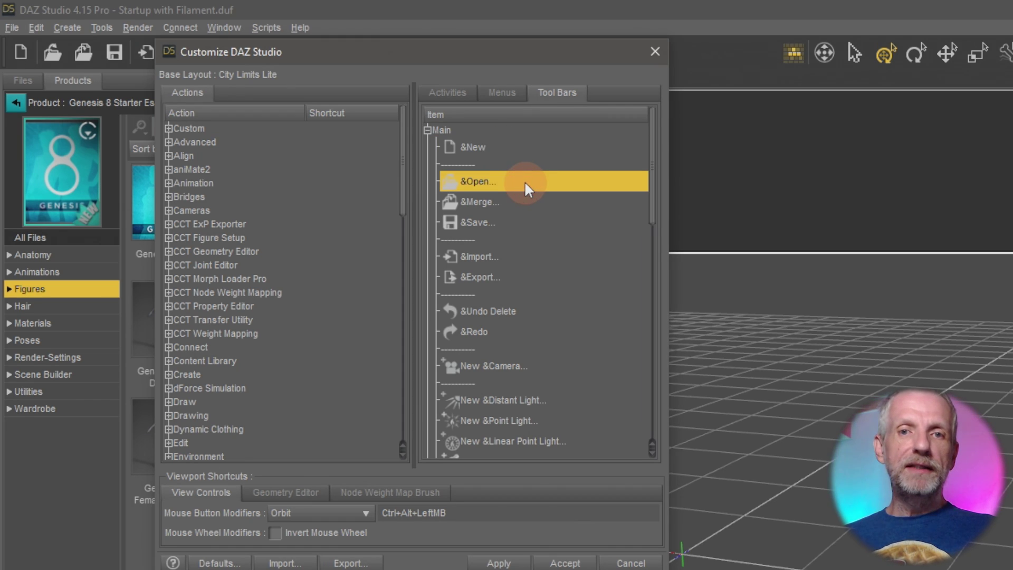
pyautogui.moveTo(506, 61); pyautogui.dragTo(517, 94)
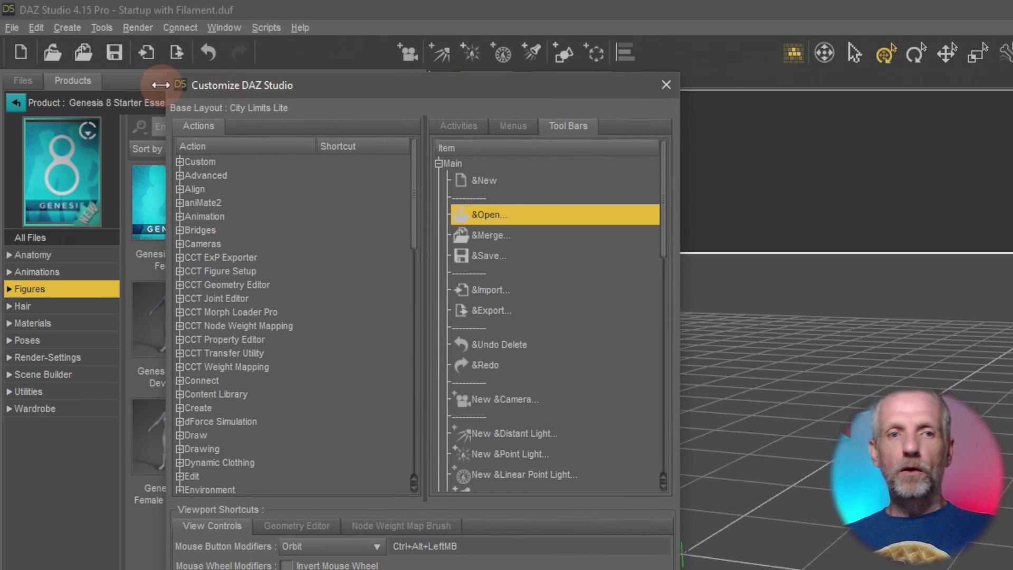
pyautogui.click(518, 172)
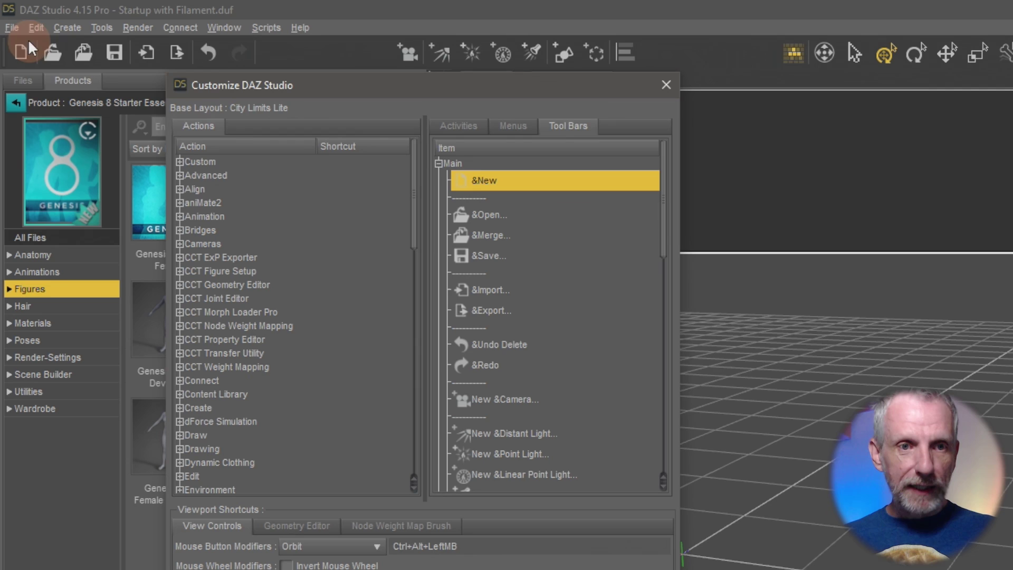
pyautogui.click(498, 213)
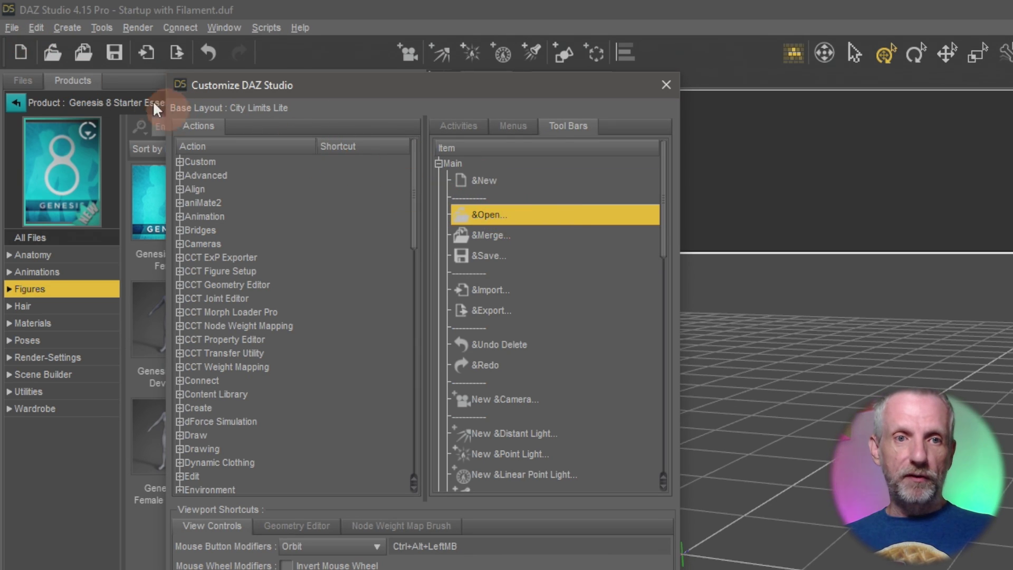
# - Scroll the Main toolbar list to inspect its Align and Keyboard Navigation items
pyautogui.click(54, 56)
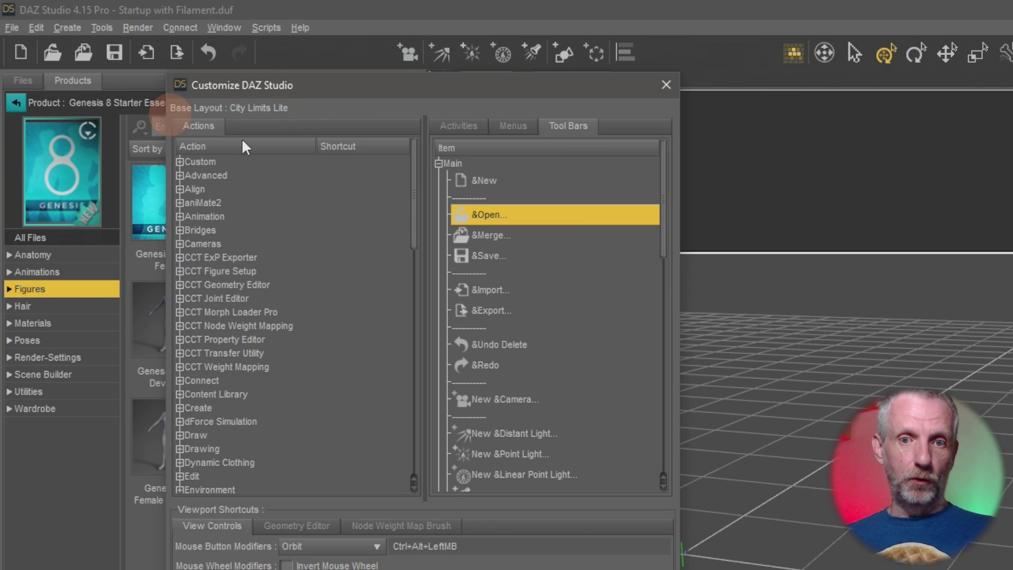
pyautogui.scroll(-1, 565, 256)
pyautogui.scroll(-3, 565, 259)
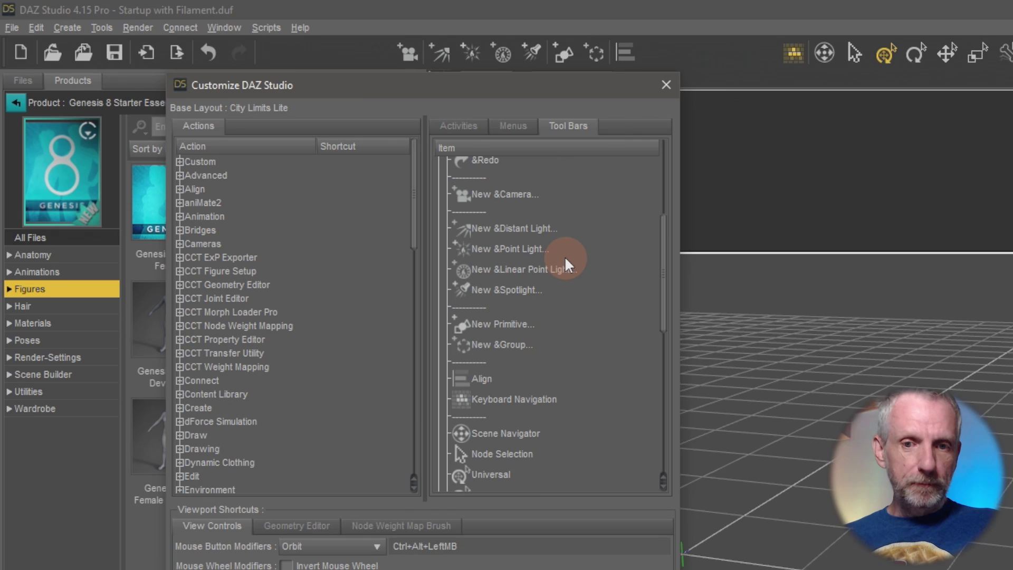
pyautogui.scroll(-1, 564, 255)
pyautogui.click(493, 332)
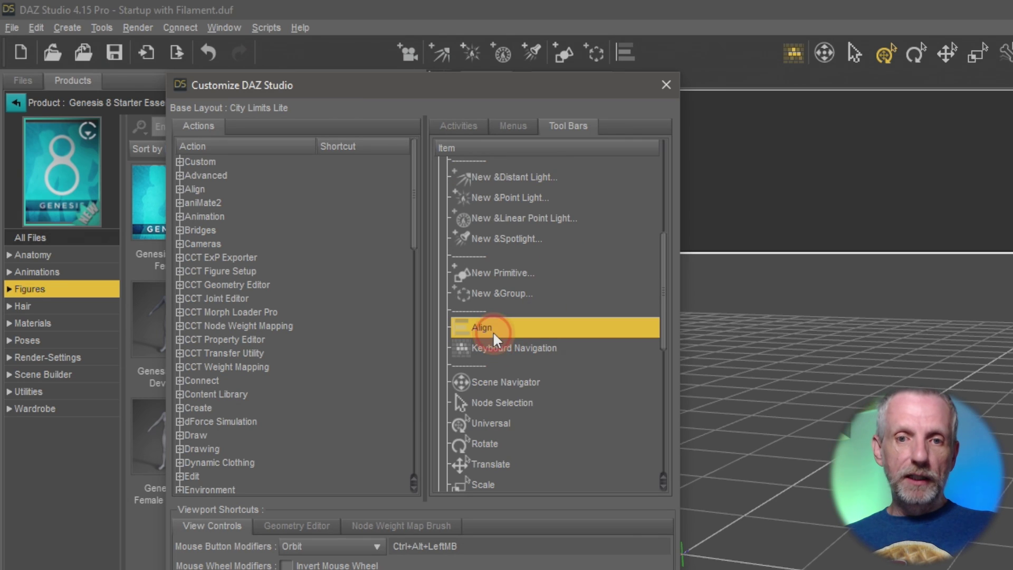
pyautogui.click(547, 354)
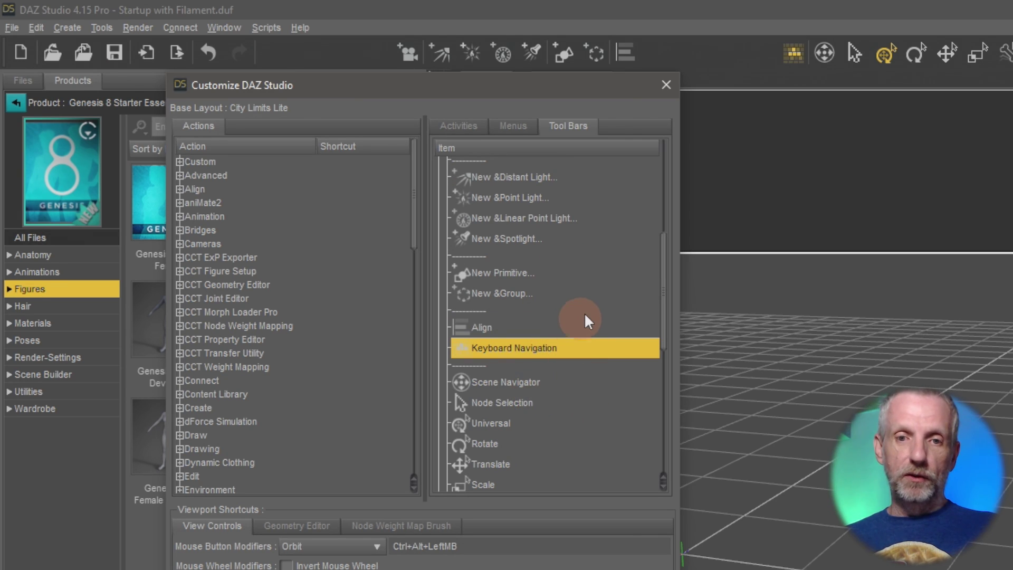
pyautogui.scroll(3, 585, 312)
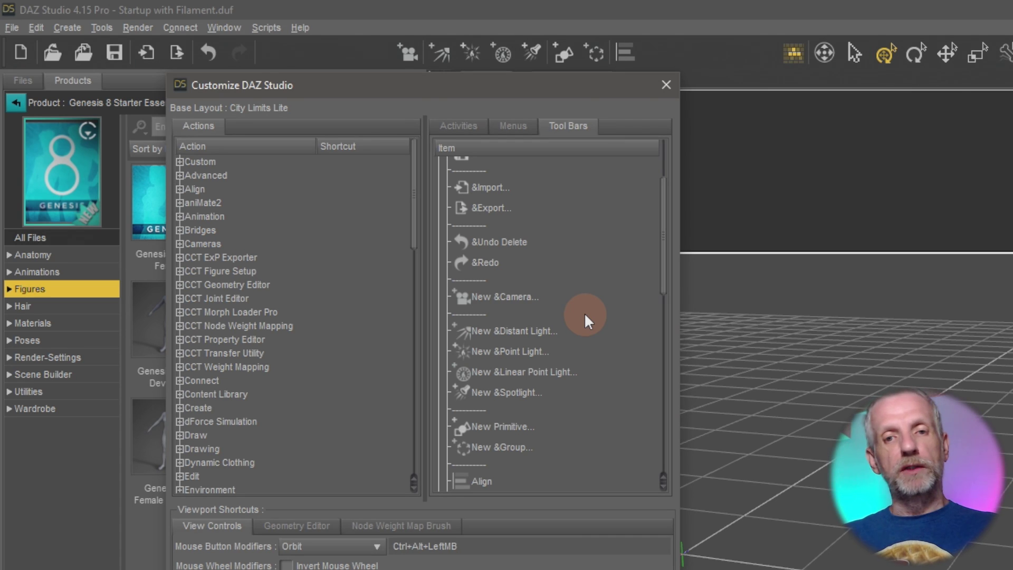
pyautogui.click(526, 182)
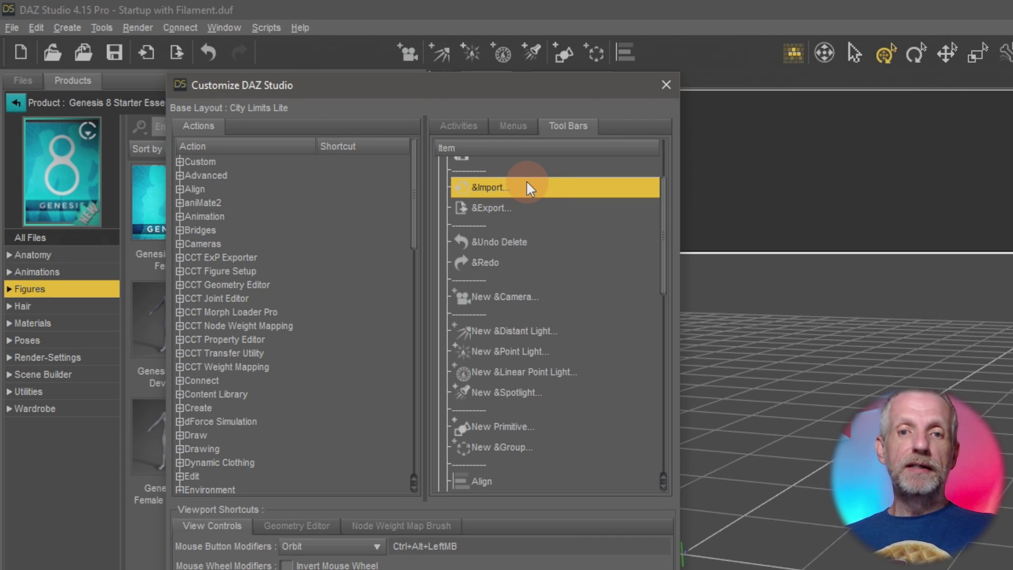
pyautogui.rightClick(527, 182)
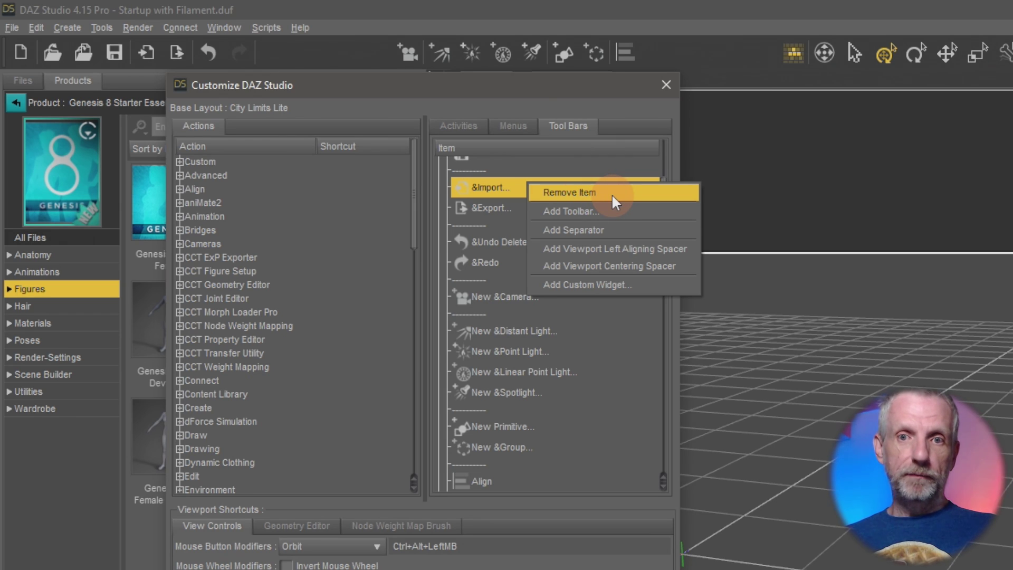
pyautogui.click(615, 109)
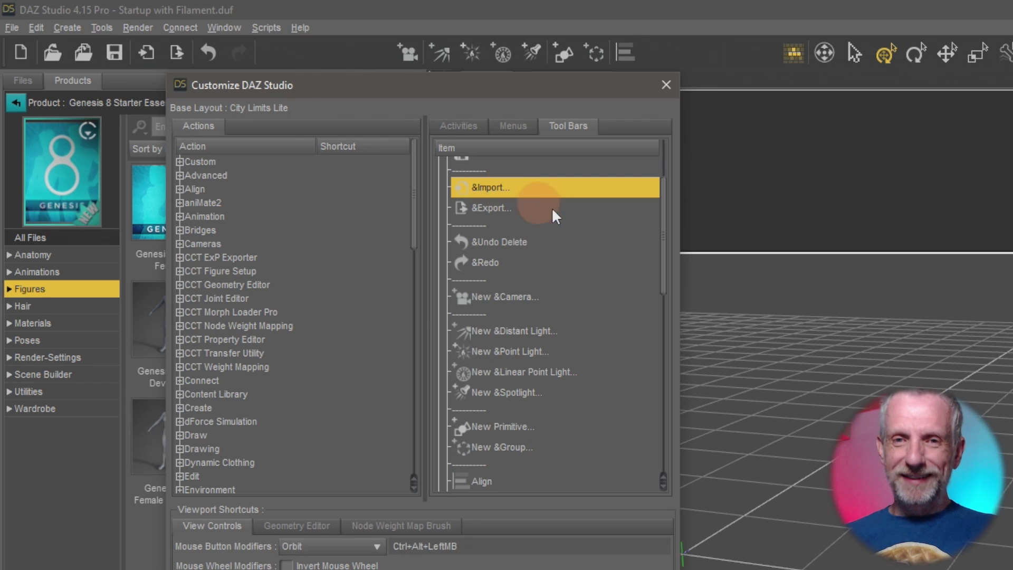
pyautogui.scroll(2, 581, 226)
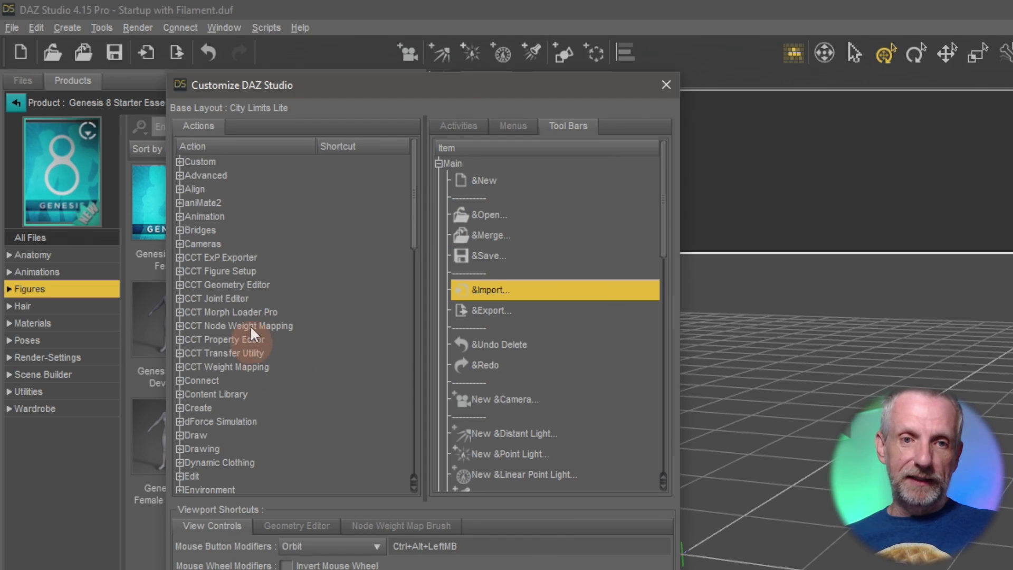
pyautogui.scroll(-6, 231, 242)
pyautogui.click(231, 246)
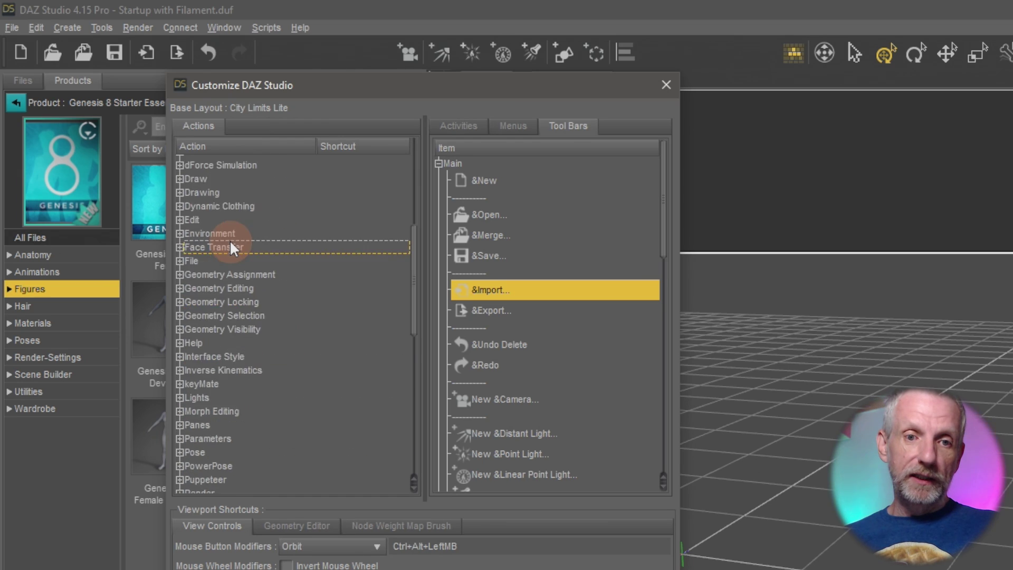
pyautogui.scroll(-10, 232, 246)
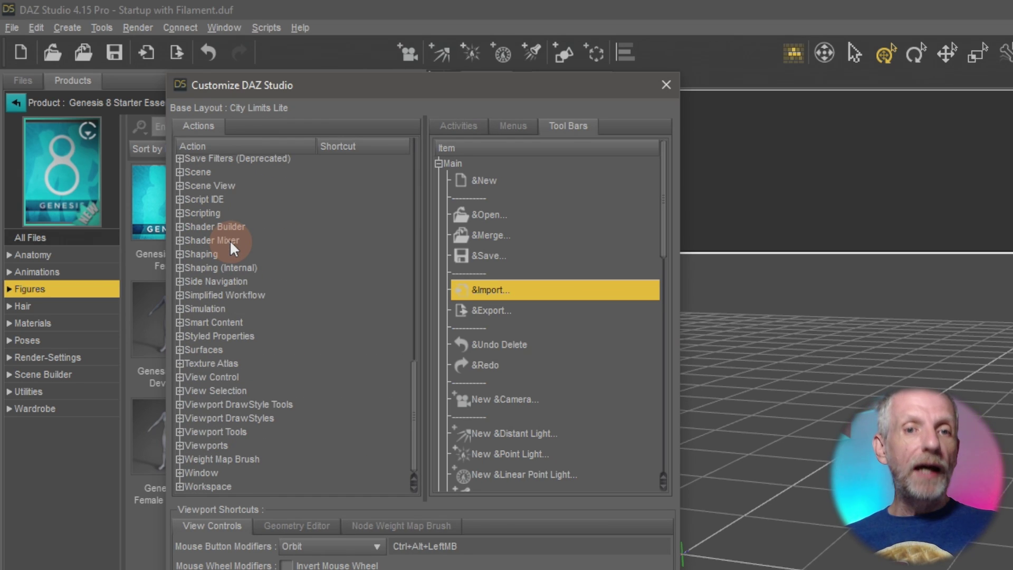
pyautogui.scroll(7, 231, 242)
pyautogui.scroll(9, 230, 244)
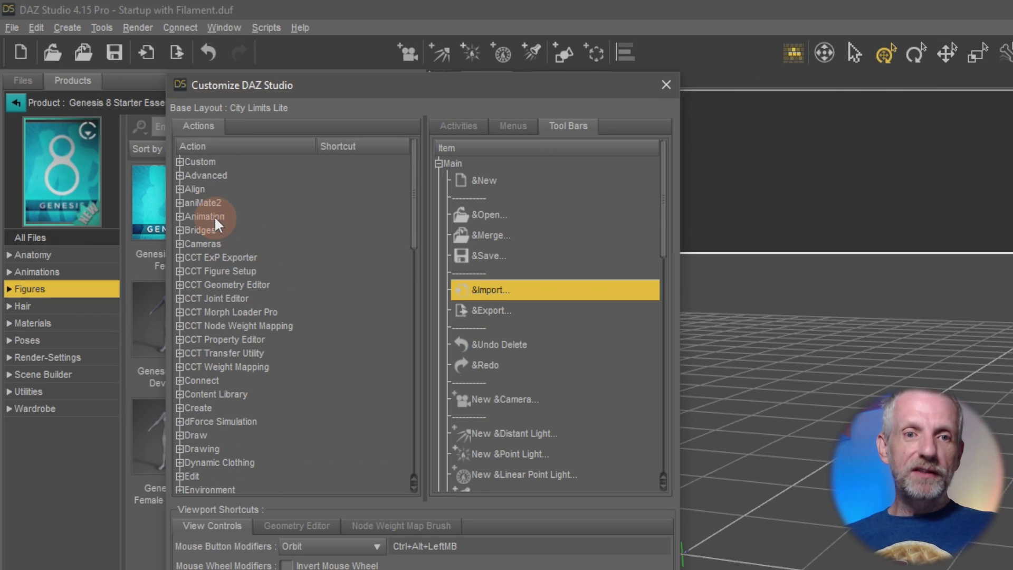
pyautogui.click(179, 203)
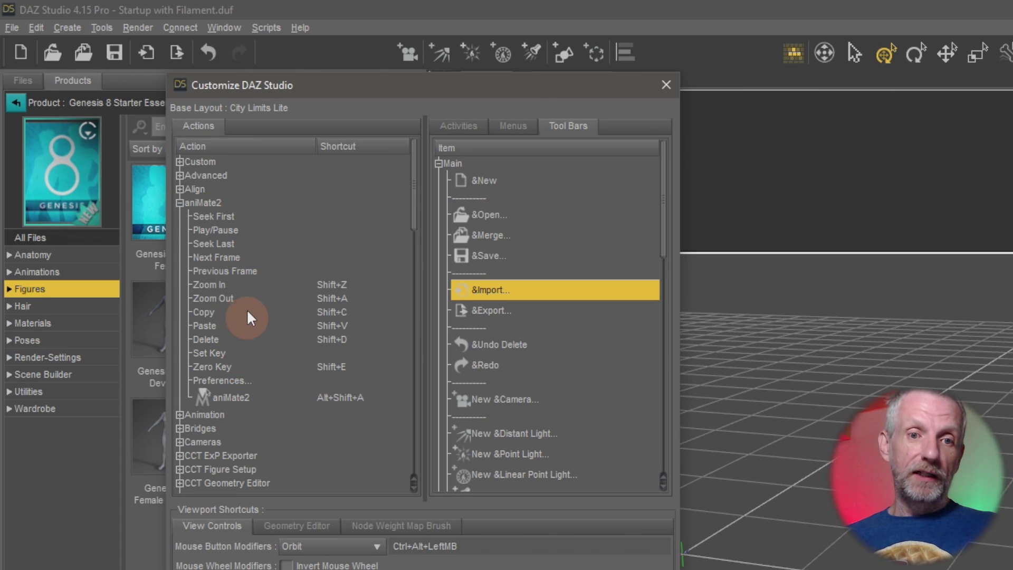
pyautogui.click(230, 259)
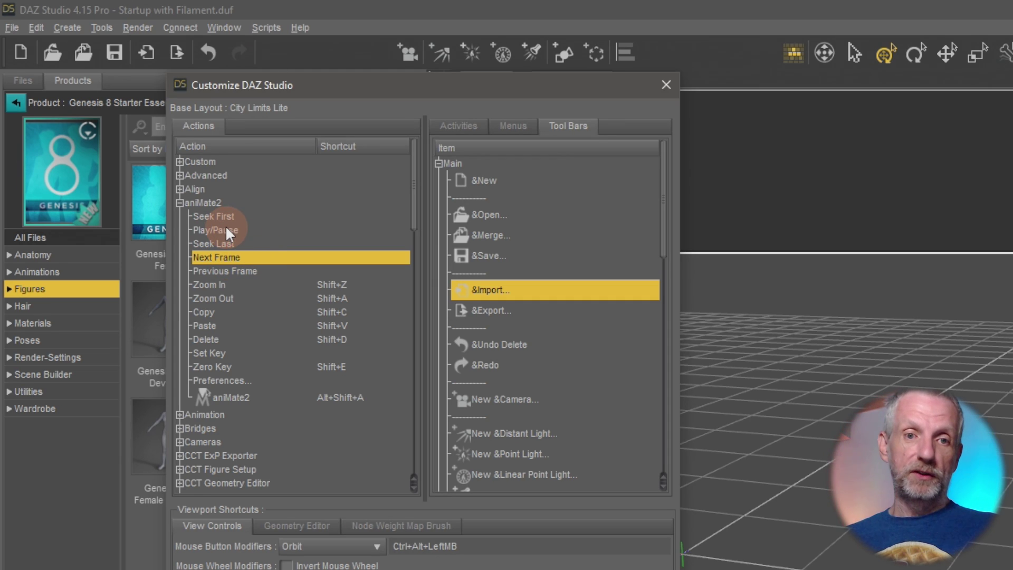
pyautogui.click(179, 203)
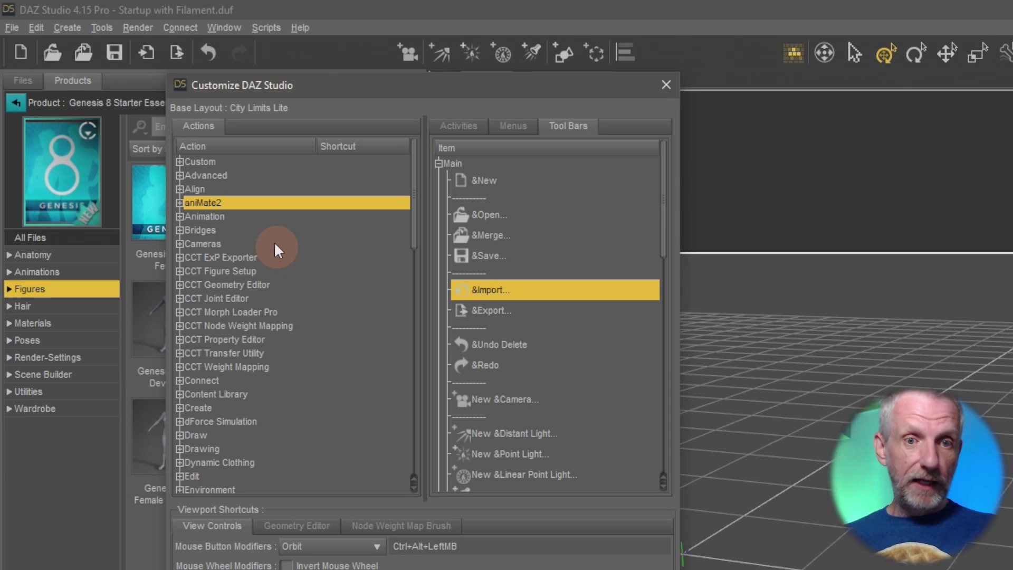
pyautogui.click(214, 161)
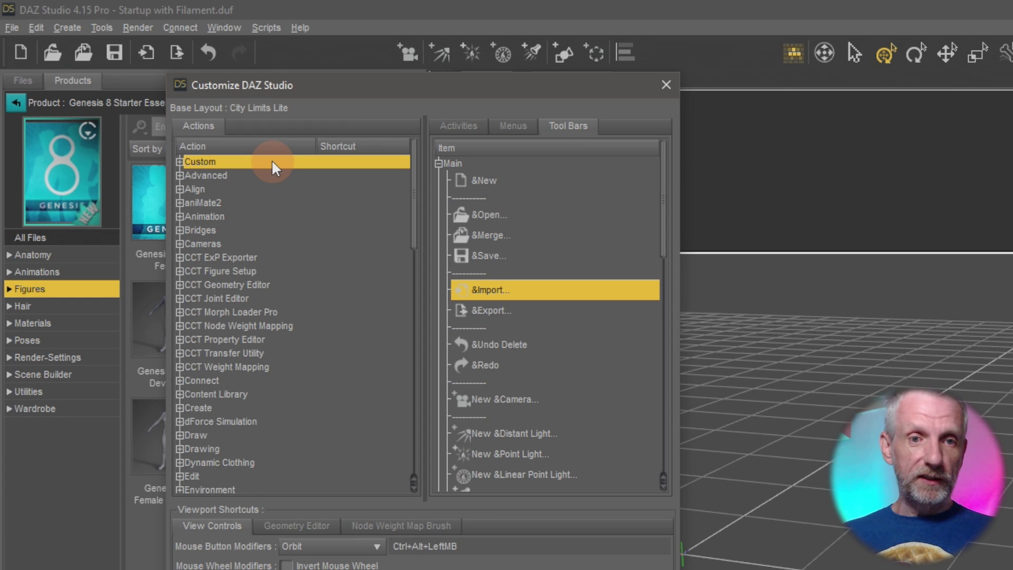
# - Expand the Custom actions and select Genesis 8 Basic Male at the end of the list
pyautogui.click(179, 161)
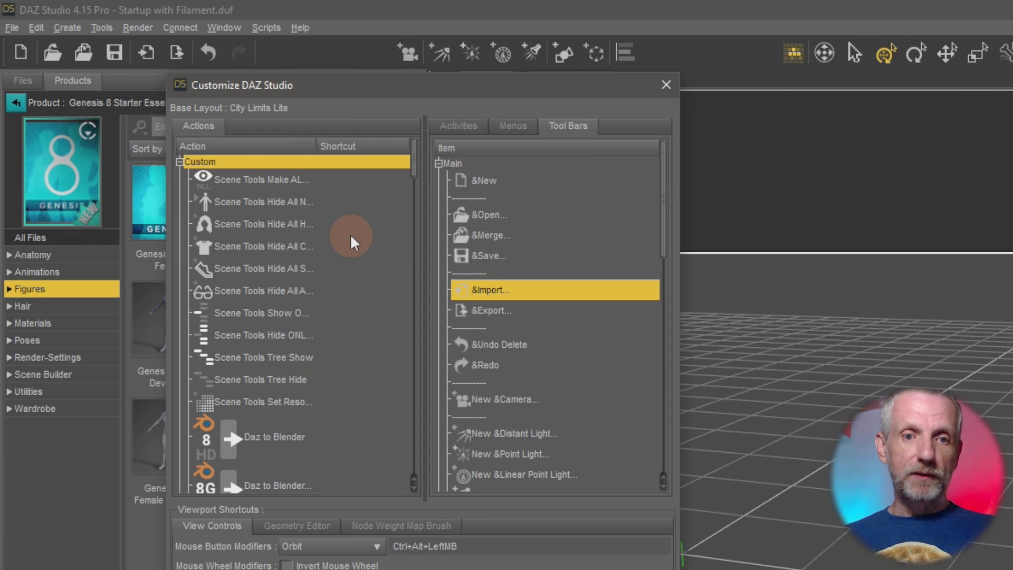
pyautogui.scroll(-4, 346, 233)
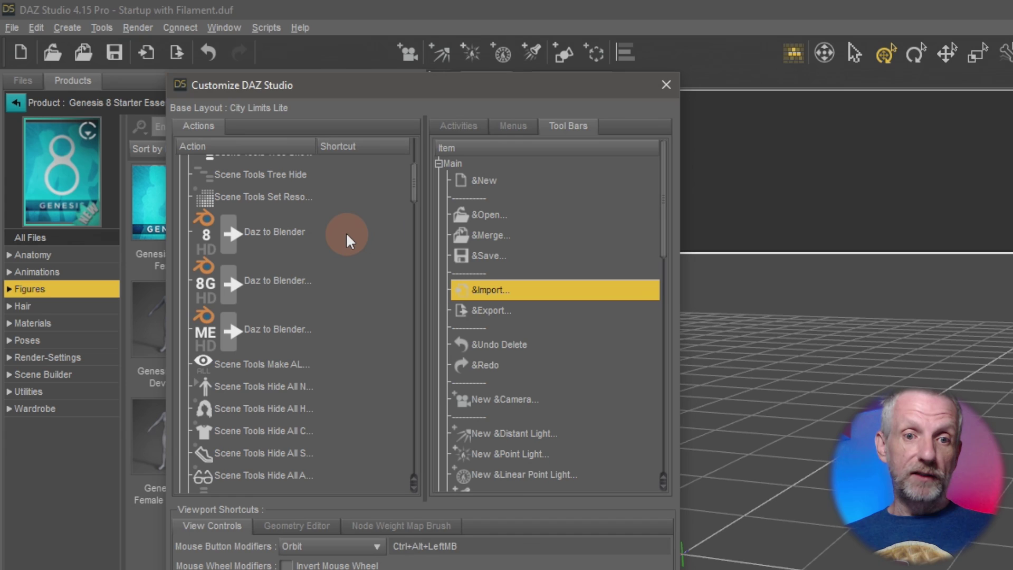
pyautogui.scroll(-1, 350, 248)
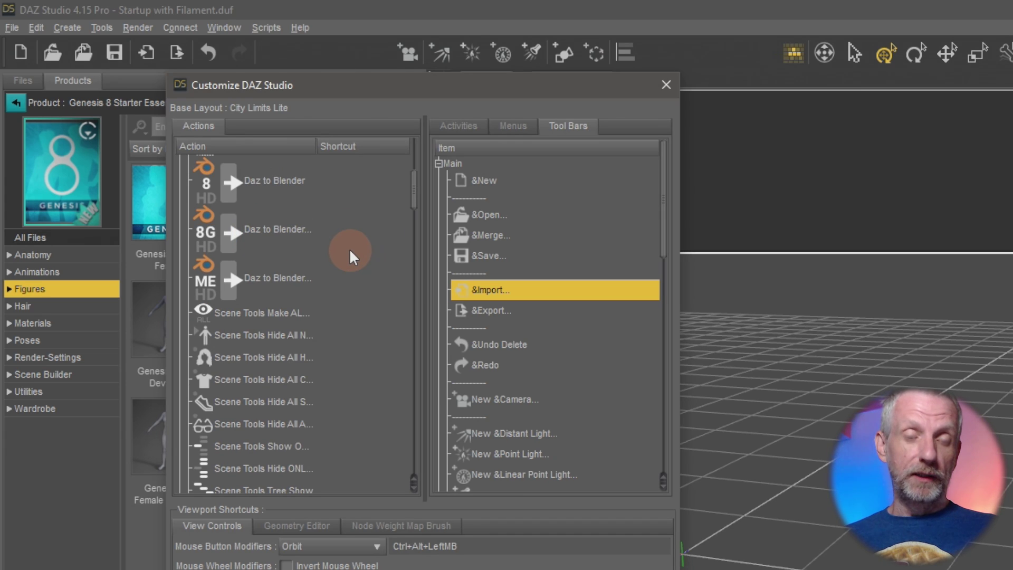
pyautogui.scroll(-5, 350, 248)
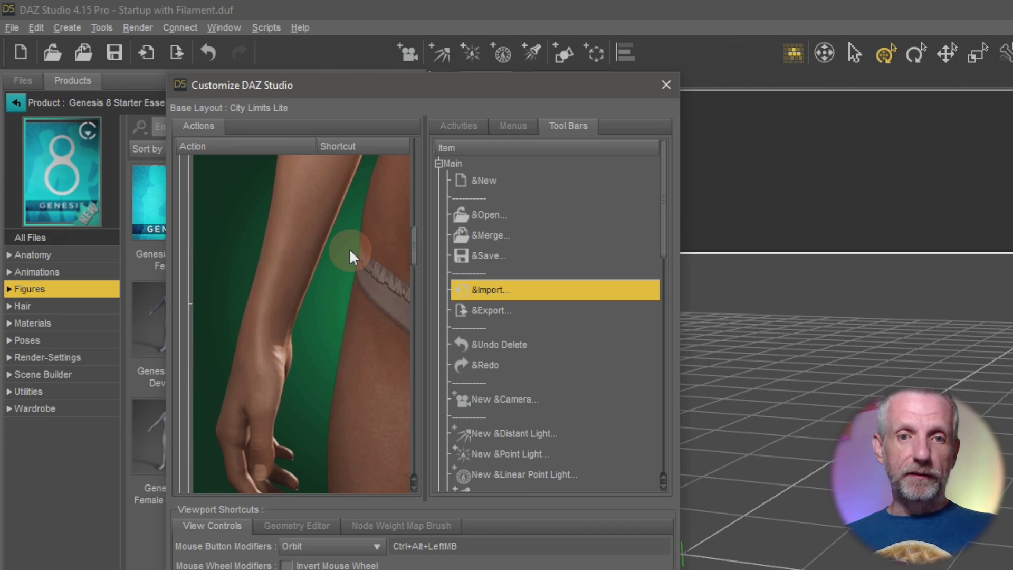
pyautogui.scroll(-2, 313, 284)
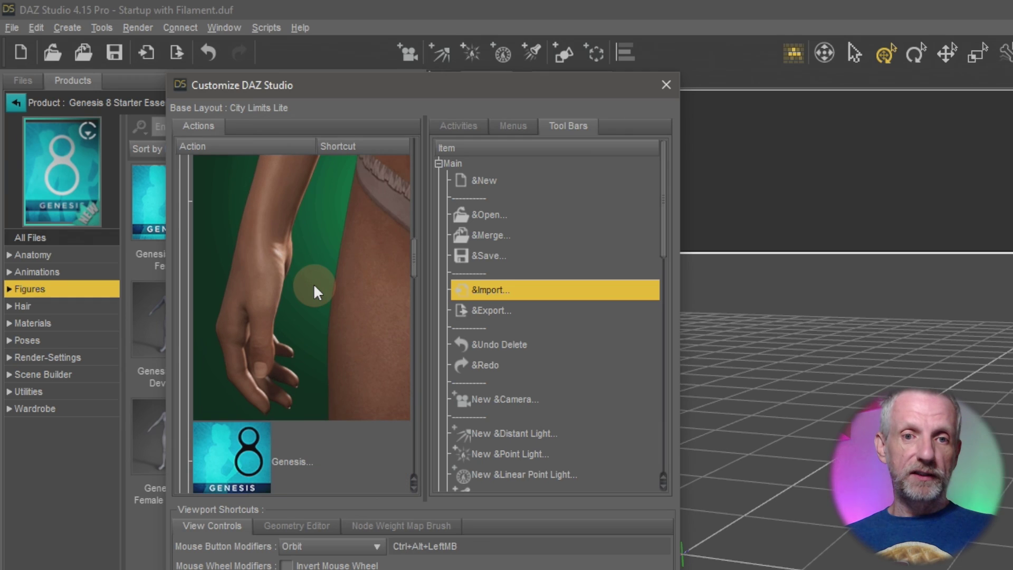
pyautogui.scroll(-4, 314, 284)
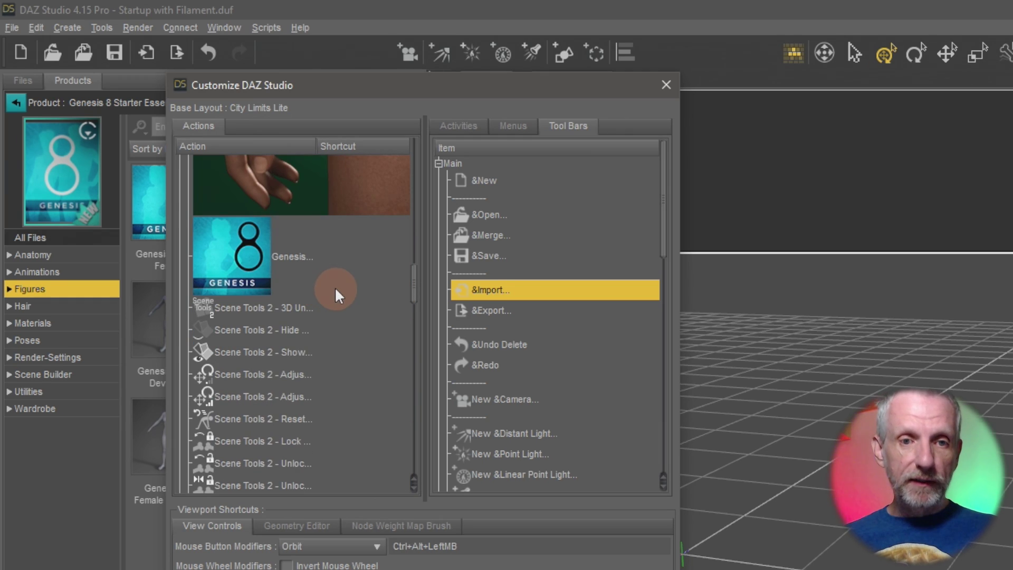
pyautogui.scroll(-10, 336, 290)
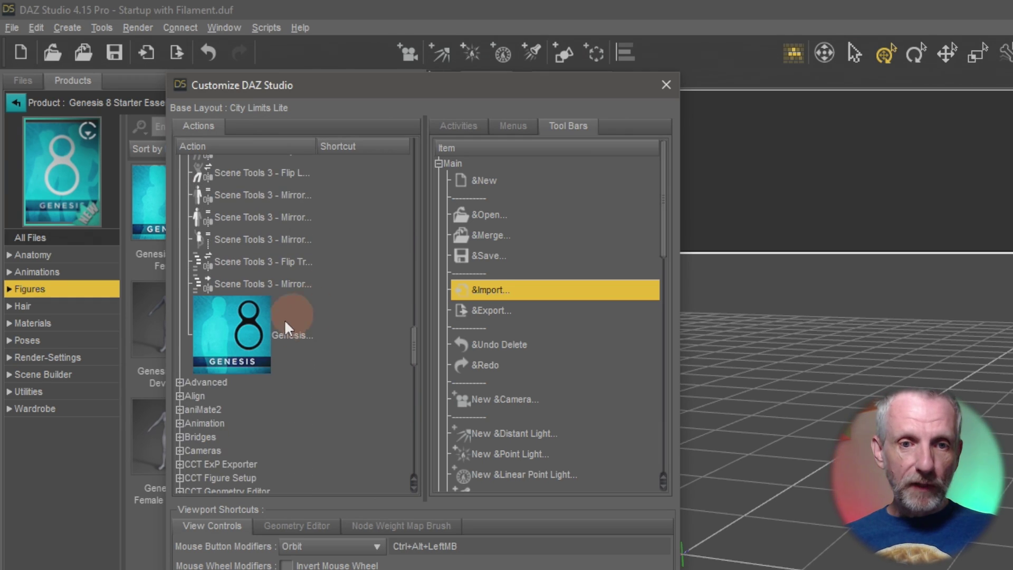
pyautogui.click(309, 352)
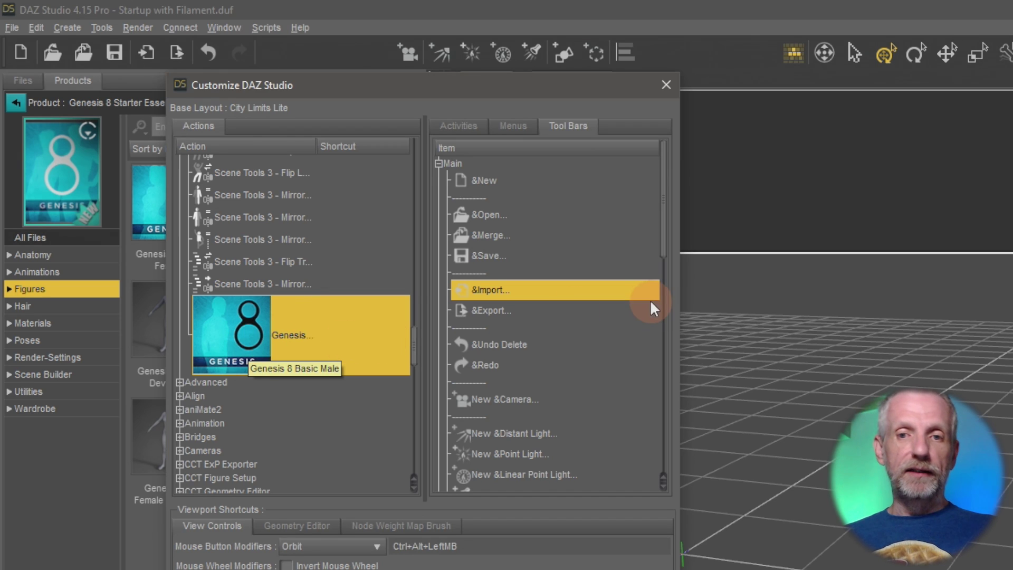
# - Insert the Genesis 8 Basic Male action into the Main toolbar directly after Render
pyautogui.moveTo(664, 230); pyautogui.dragTo(690, 458)
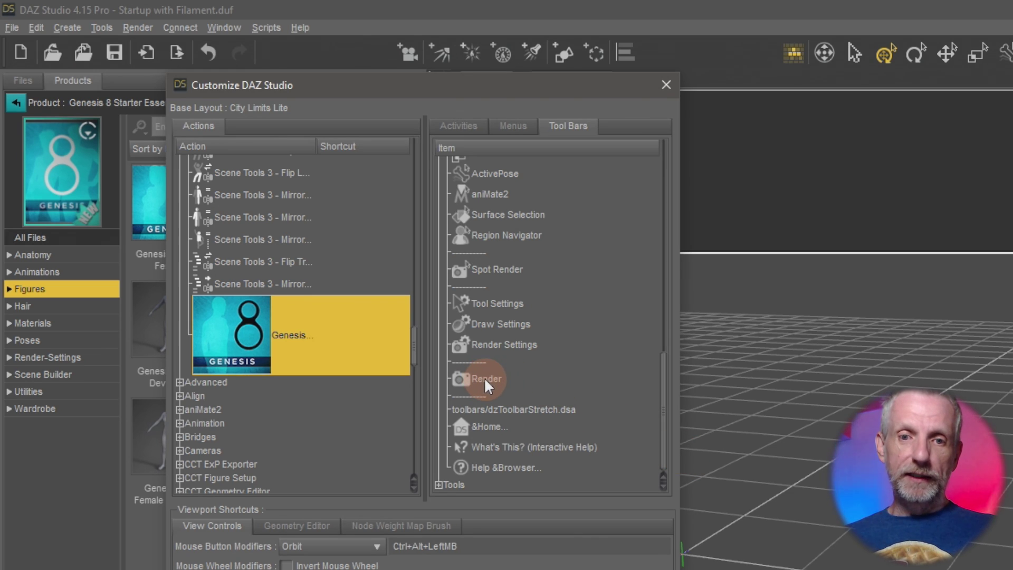
pyautogui.moveTo(485, 378); pyautogui.dragTo(1012, 63)
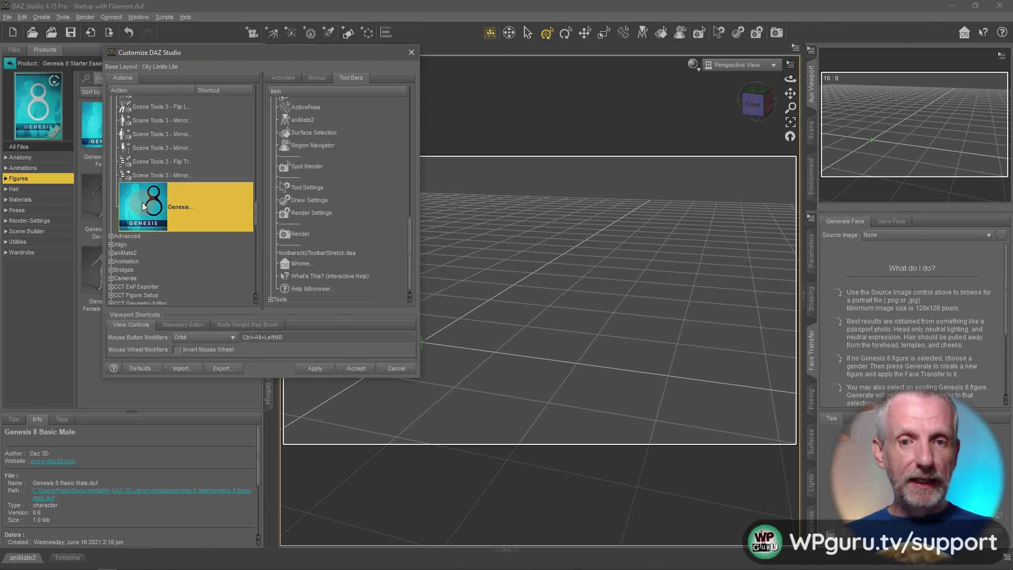
pyautogui.moveTo(143, 205); pyautogui.dragTo(303, 239)
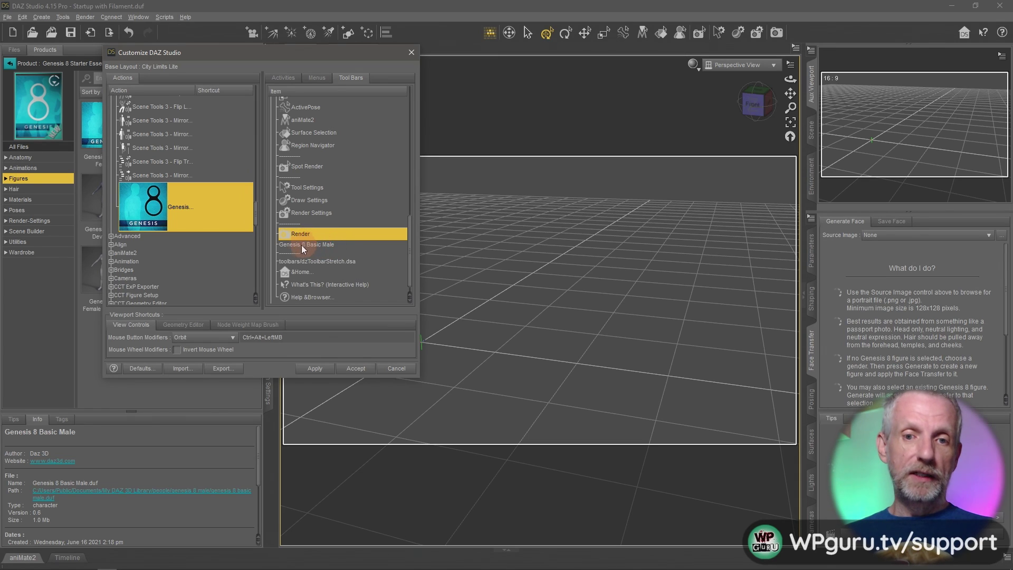
pyautogui.click(324, 245)
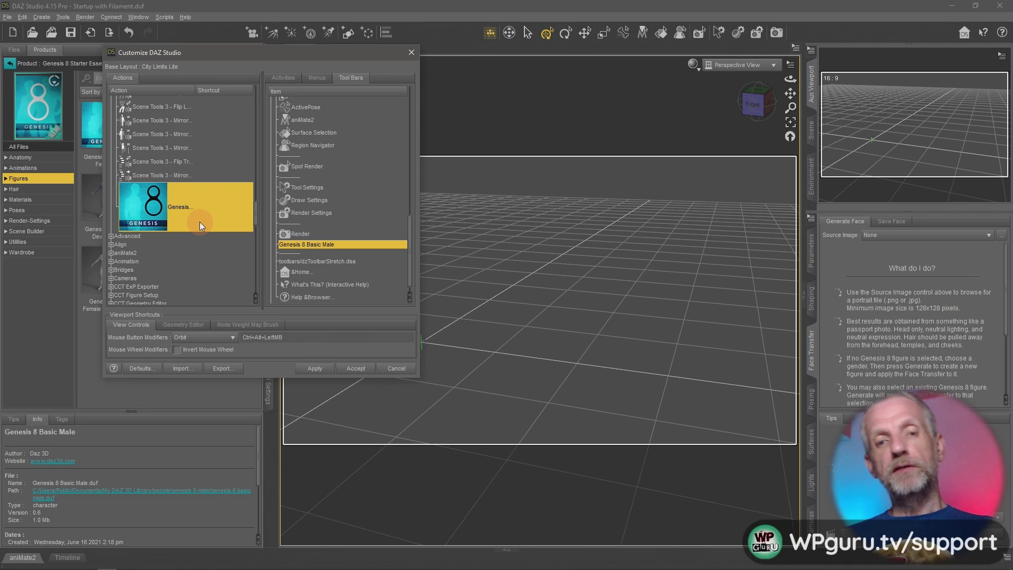
# - Accept the toolbar customization and load Genesis 8 Basic Male with its new toolbar icon
pyautogui.click(357, 368)
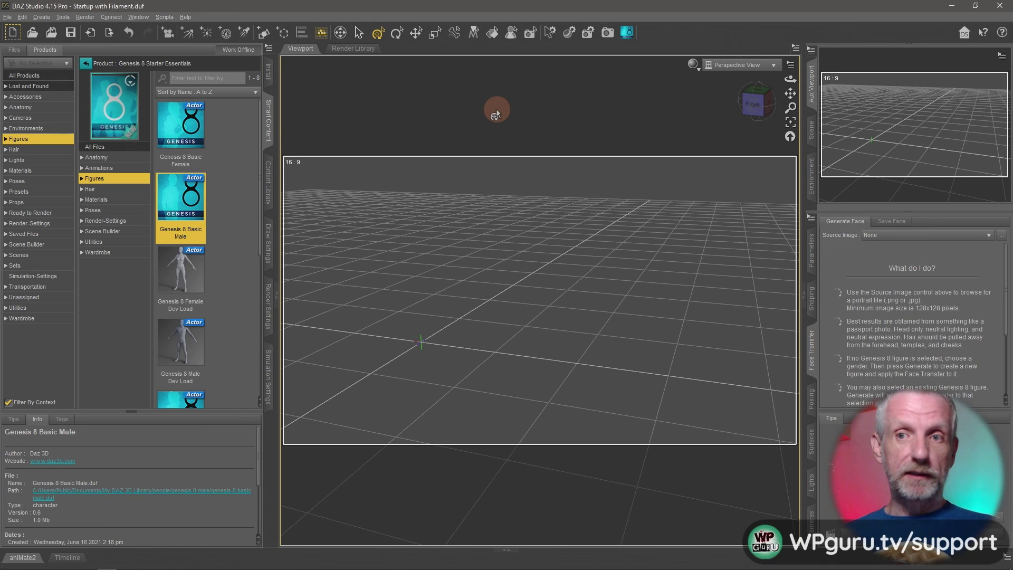
pyautogui.click(628, 35)
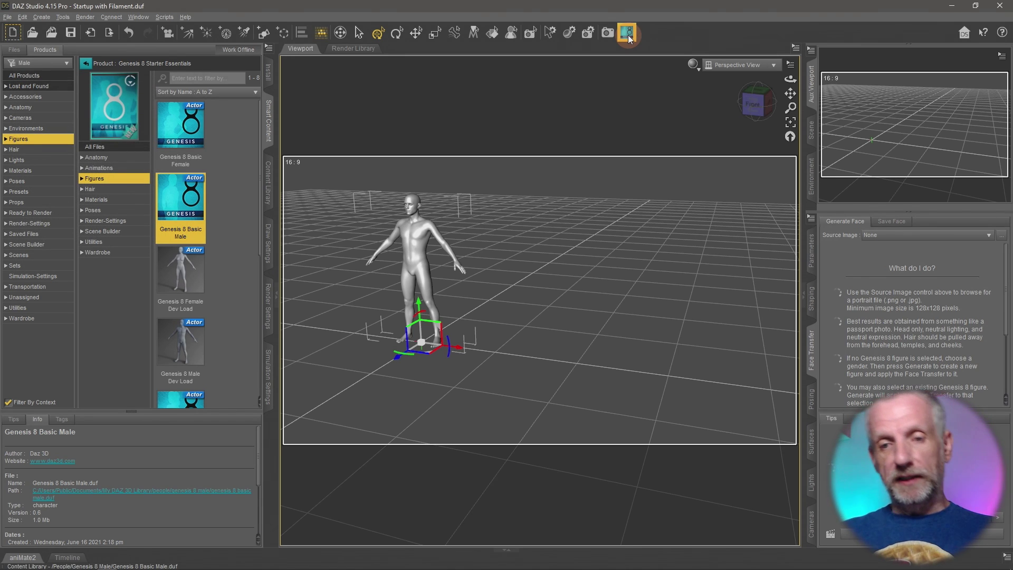
# - Deselect the figure and orbit the viewport to a front view of Genesis 8 Basic Male
pyautogui.click(628, 34)
pyautogui.click(534, 274)
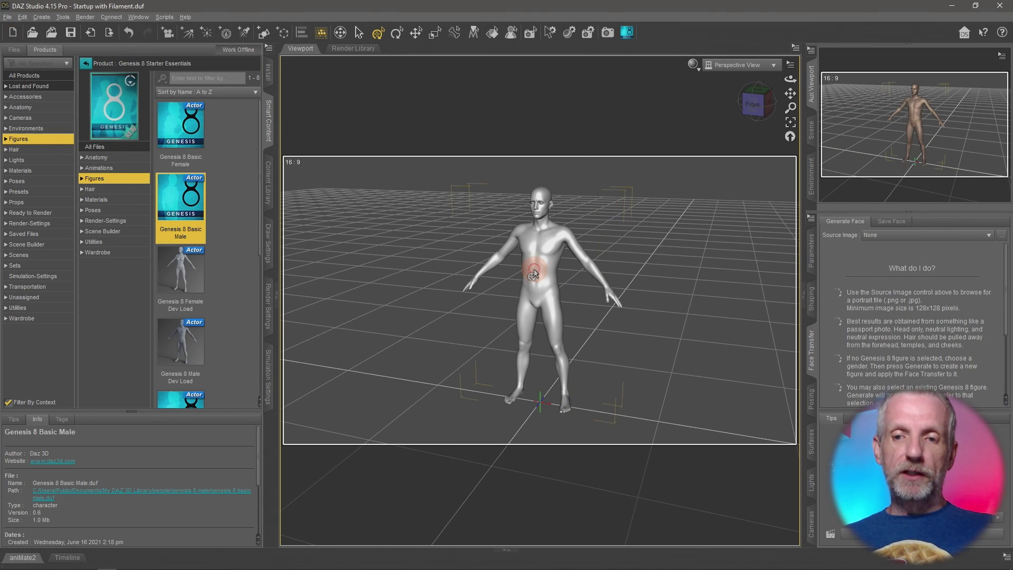
pyautogui.click(632, 328)
pyautogui.moveTo(632, 328); pyautogui.dragTo(622, 326)
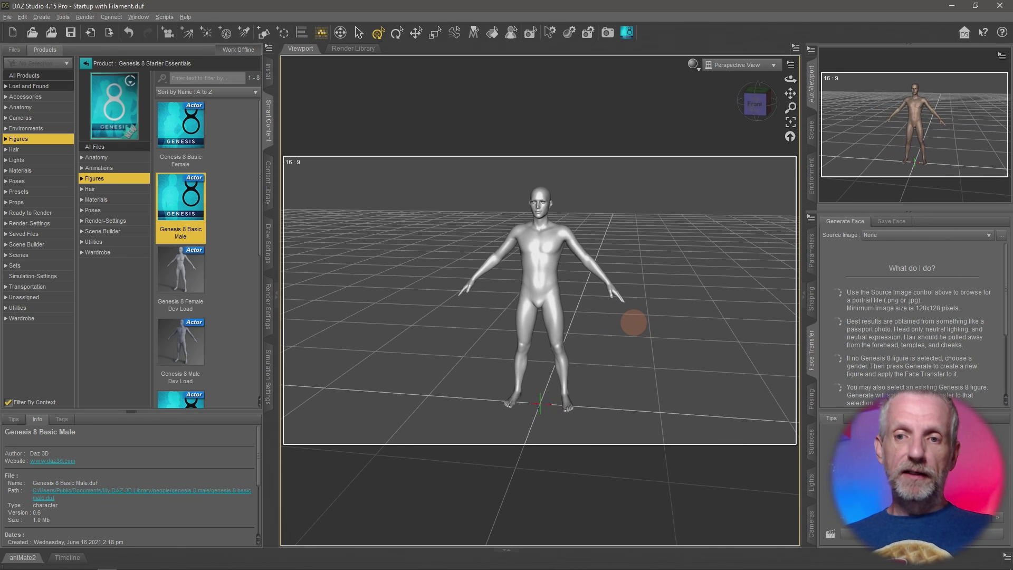
# - Browse the Scripts > Figures menu to the Genesis 8 Basic Male entry, then close it
pyautogui.click(164, 17)
pyautogui.click(229, 30)
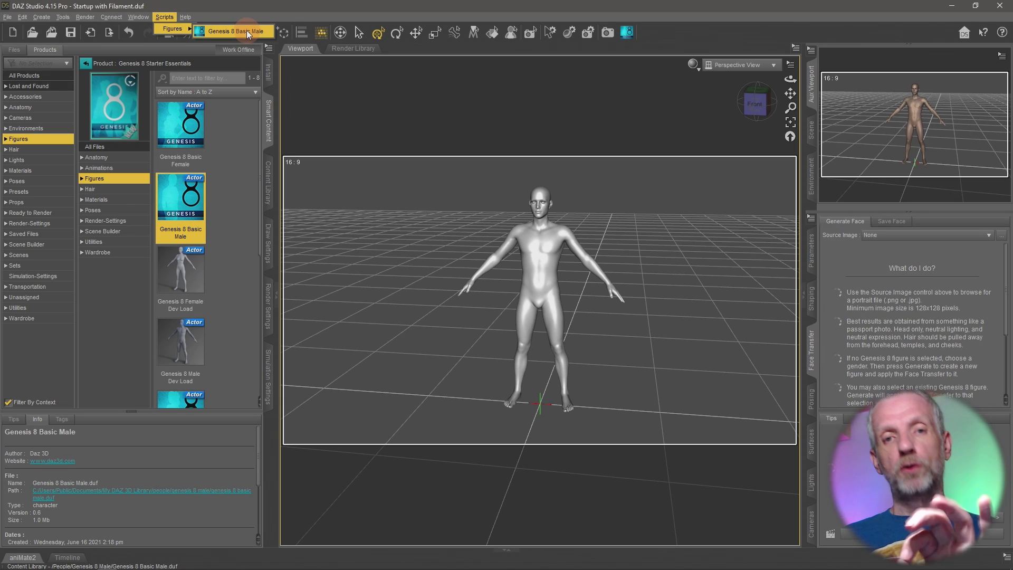
pyautogui.click(333, 10)
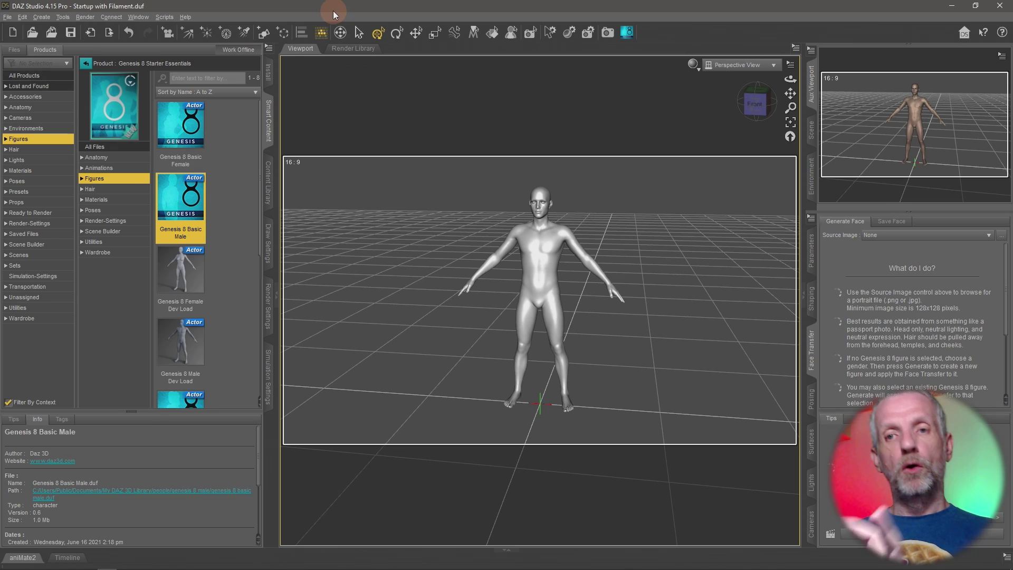
pyautogui.click(435, 139)
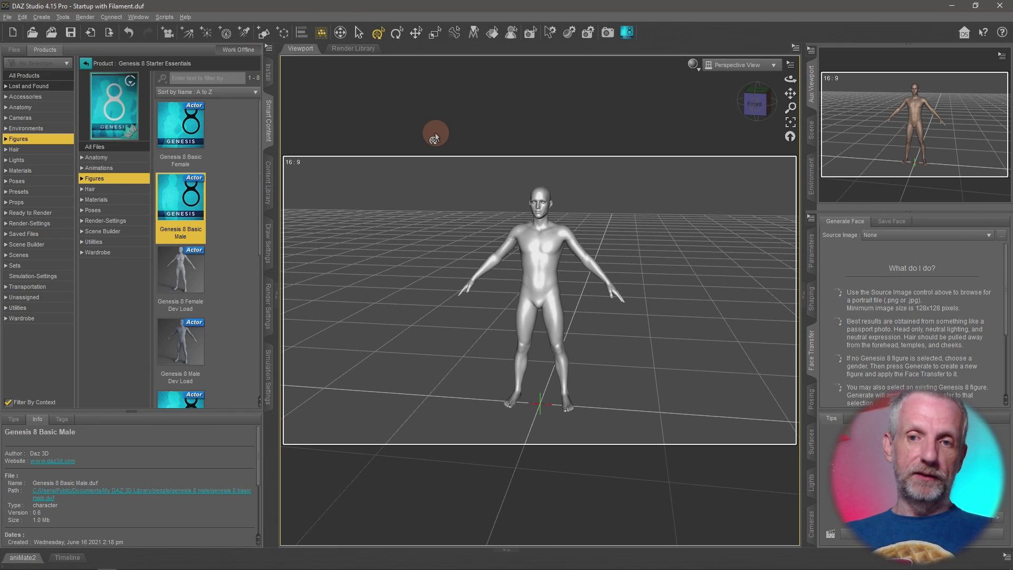